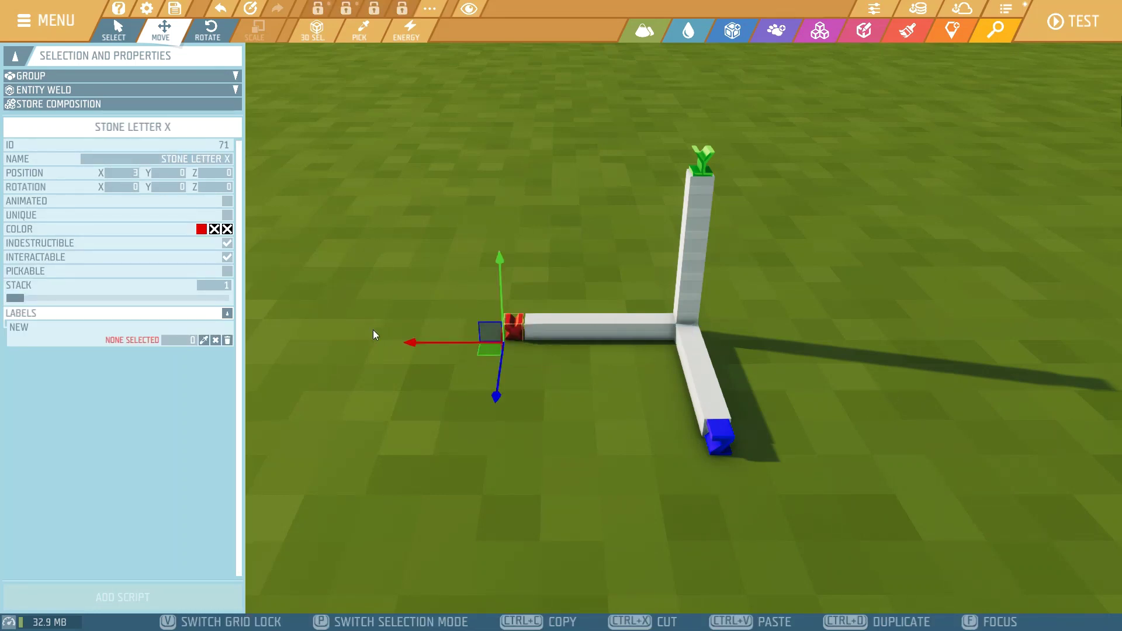
- Inspect the positions of the Z and Y stone letters on the axis model and view the propeller pillar beside it
{"action": "left_click", "coordinate": [718, 437]}
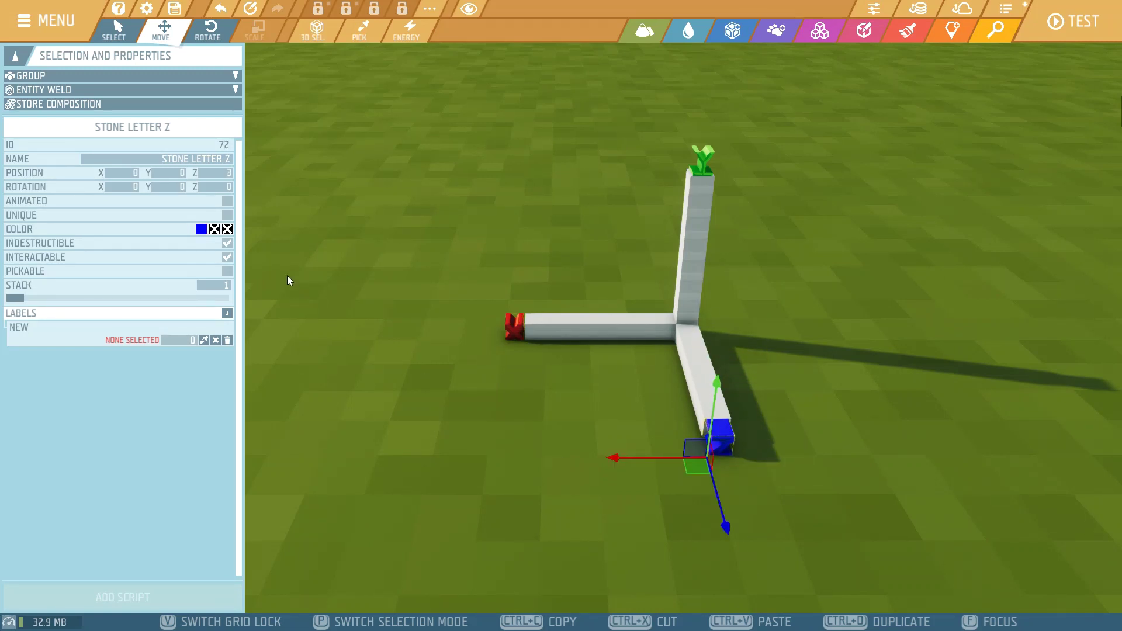
{"action": "left_click", "coordinate": [692, 169]}
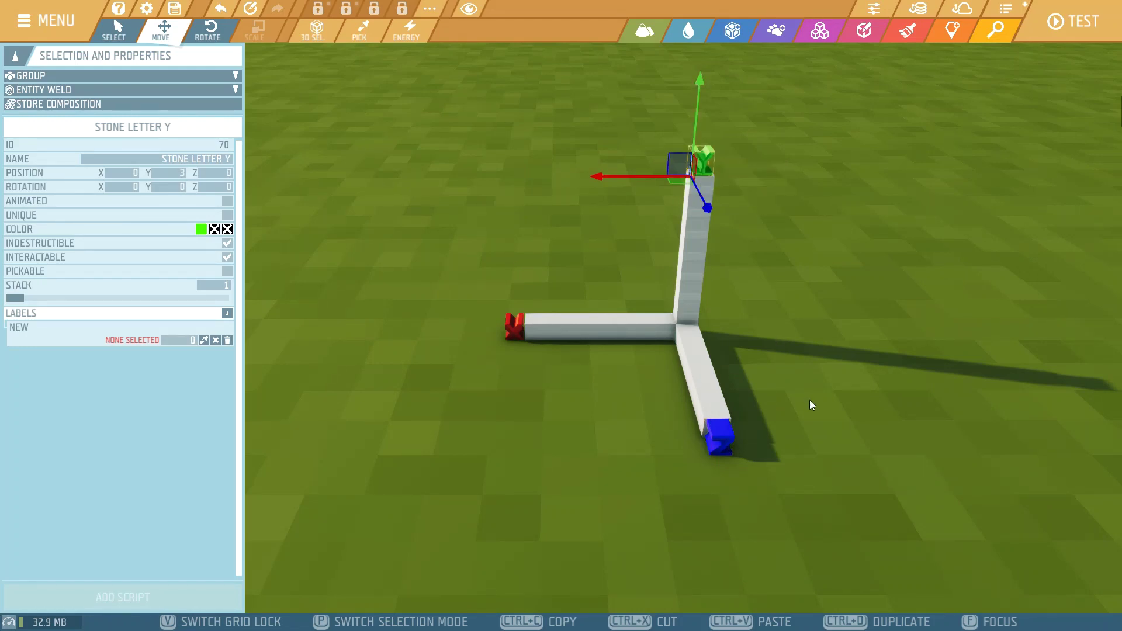
{"action": "key", "text": "d"}
{"action": "key", "text": "d"}
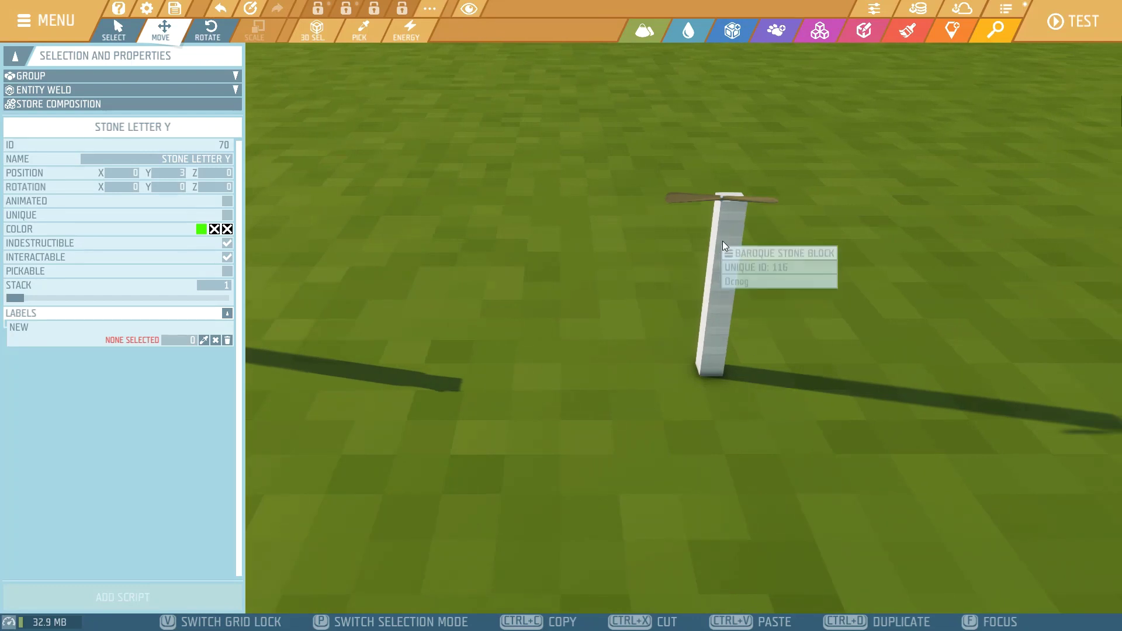
{"action": "middle_click_drag", "start_coordinate": [739, 197], "coordinate": [576, 199]}
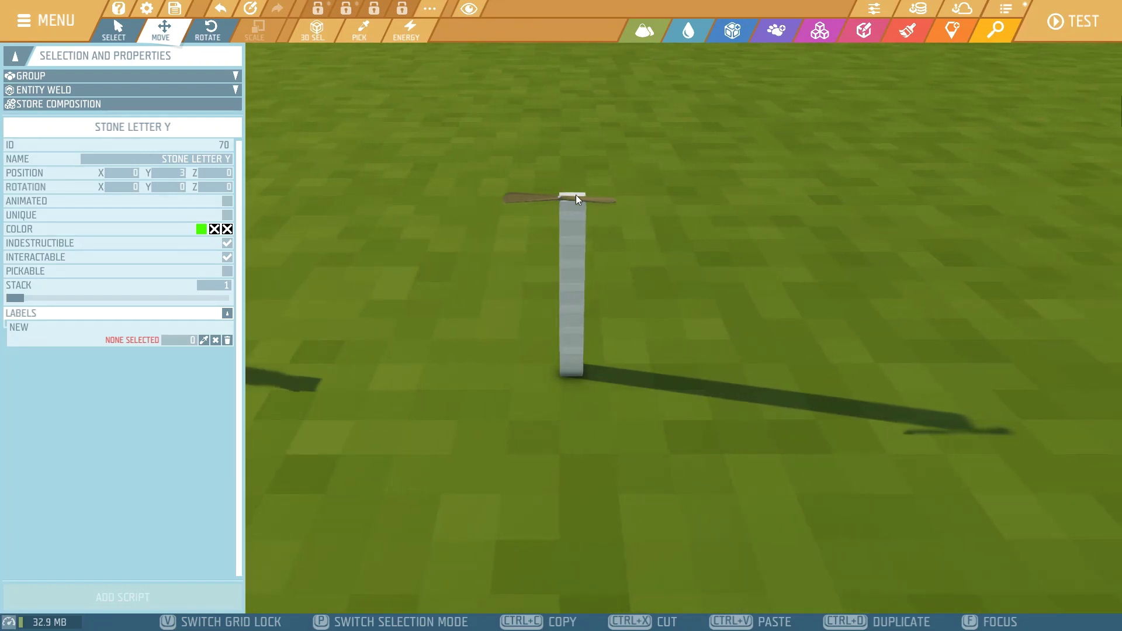
{"action": "key", "text": "f"}
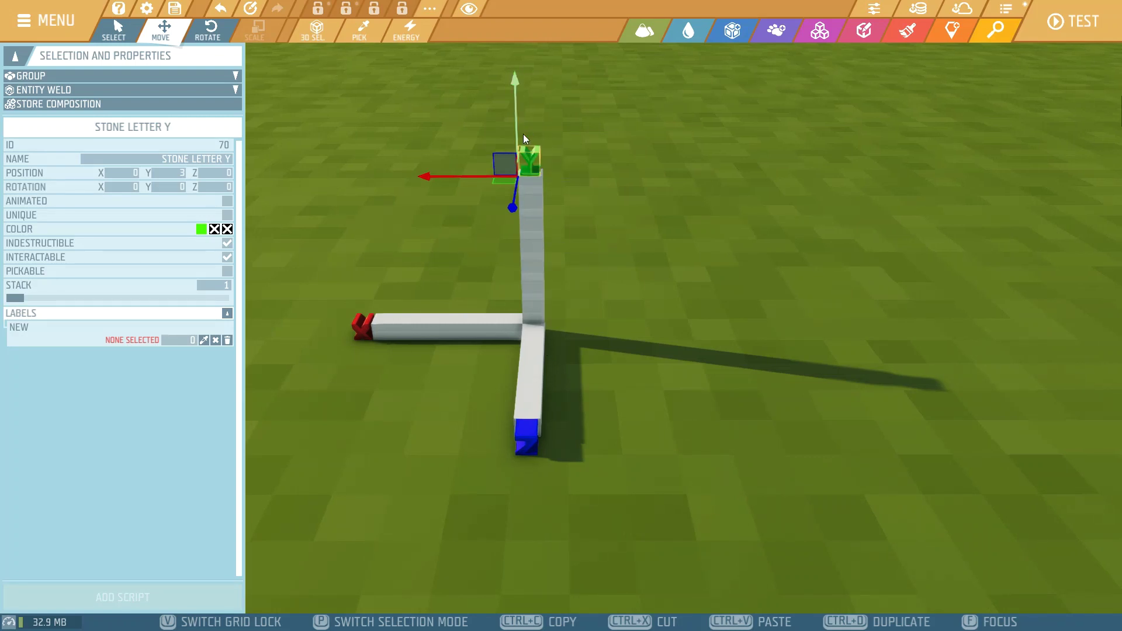
- Place a Rotation Animator on the grass beside the upright propeller pillar and keep its path set to Around Axis
{"action": "key", "text": "d"}
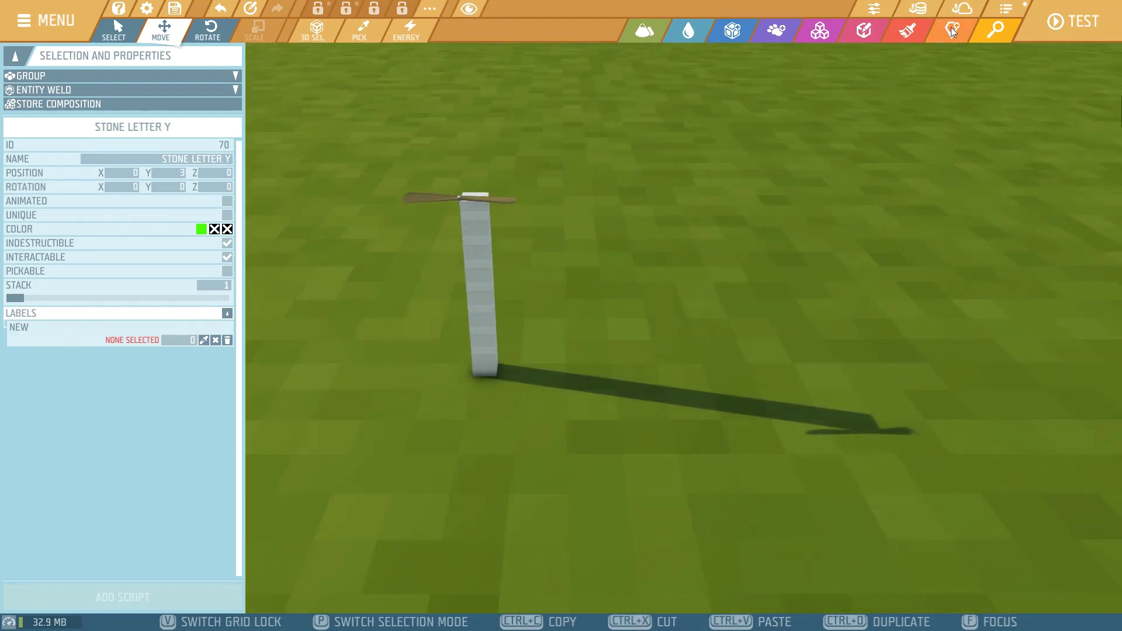
{"action": "left_click", "coordinate": [952, 28]}
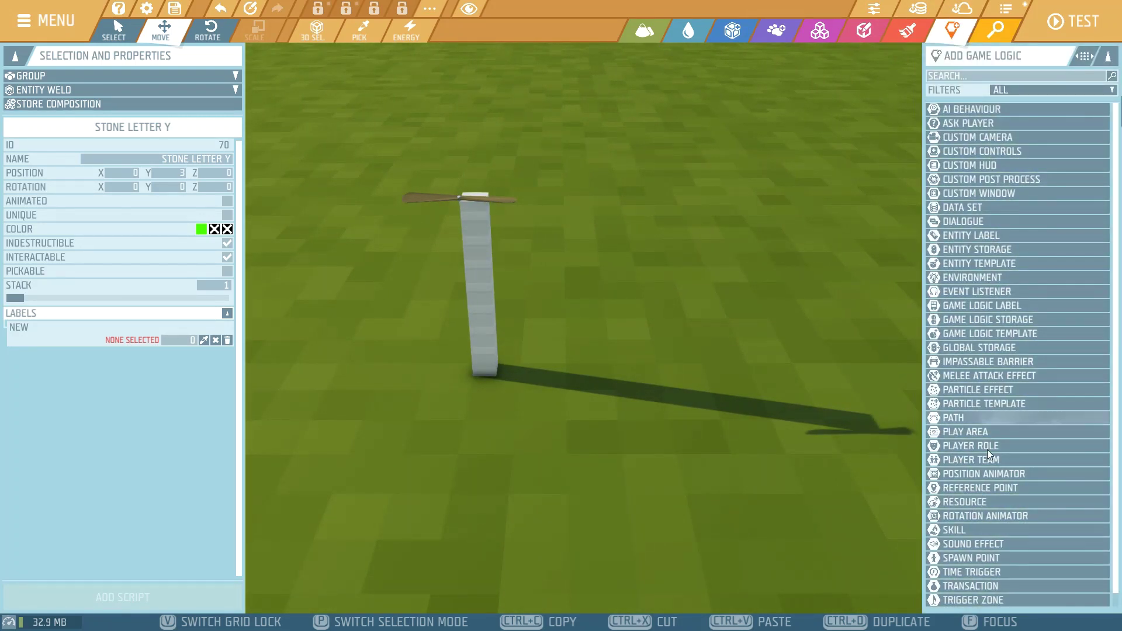
{"action": "left_click", "coordinate": [977, 512]}
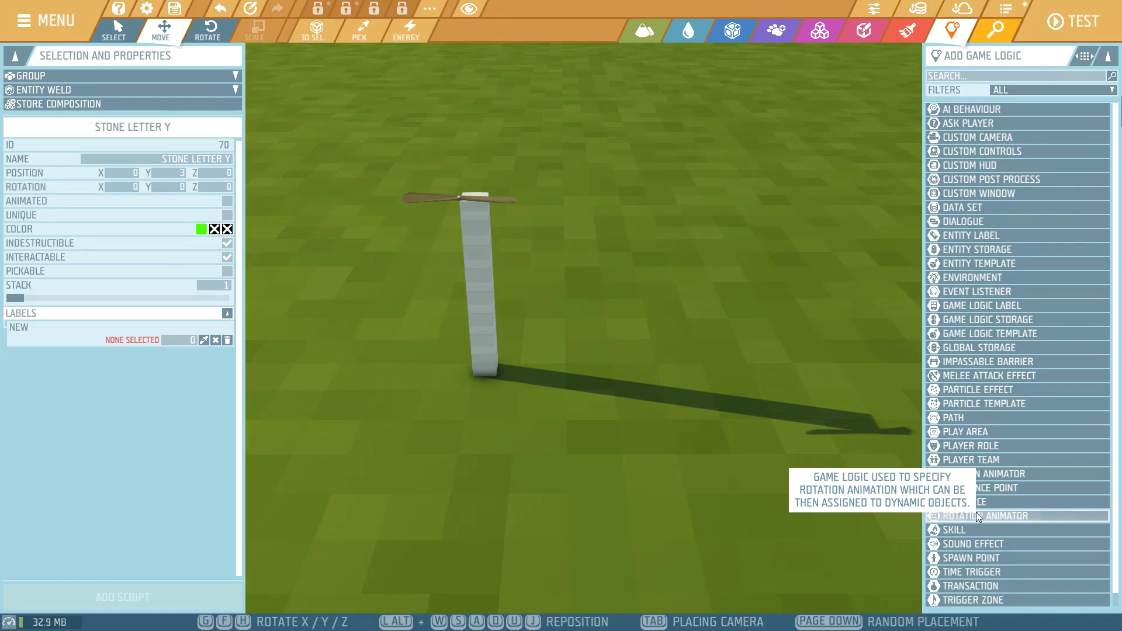
{"action": "left_click", "coordinate": [570, 379]}
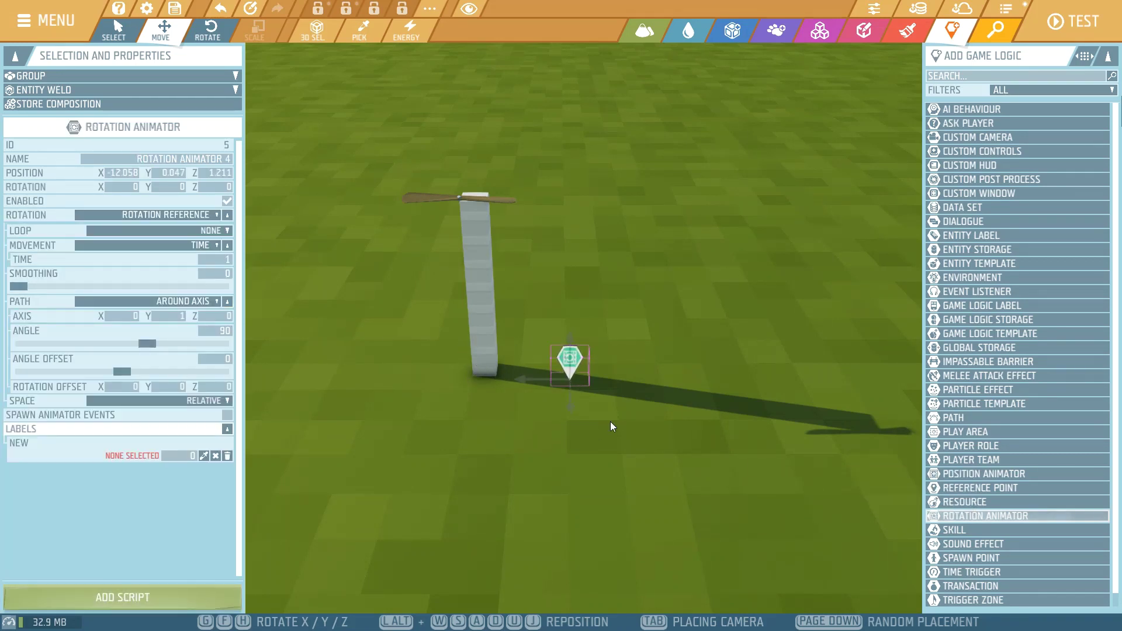
{"action": "right_click", "coordinate": [643, 459]}
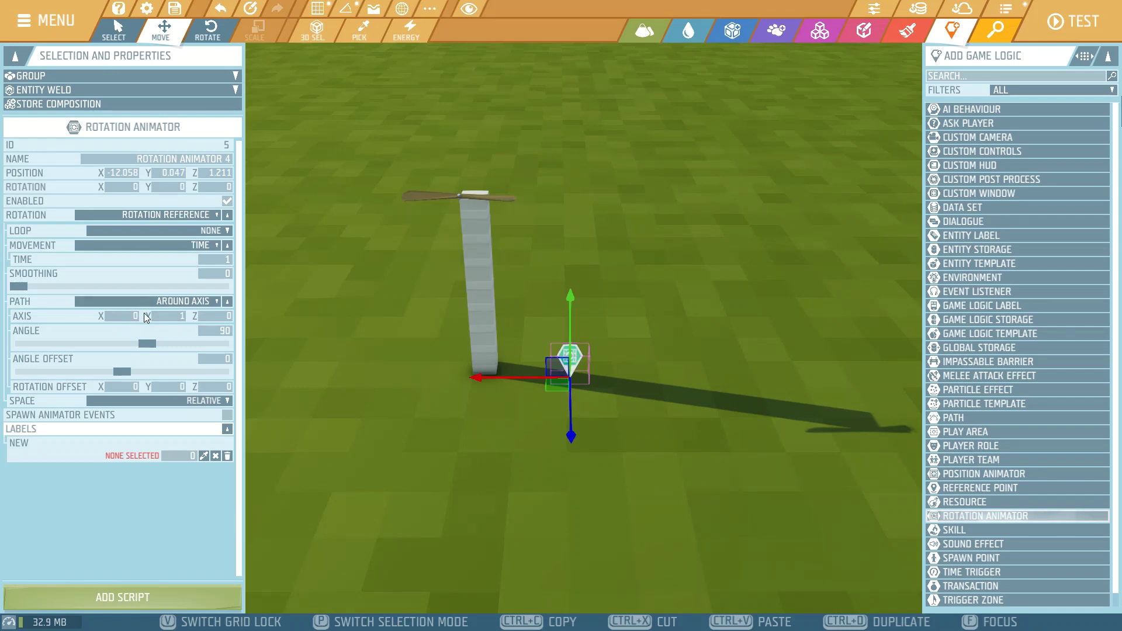
{"action": "left_click", "coordinate": [173, 301]}
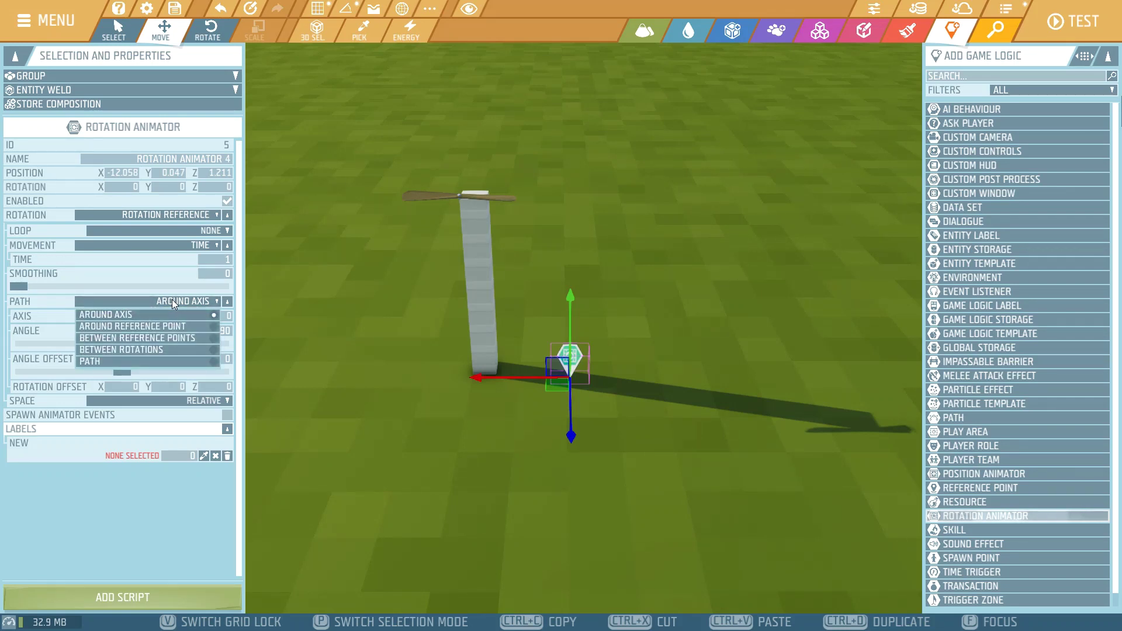
{"action": "left_click", "coordinate": [169, 303]}
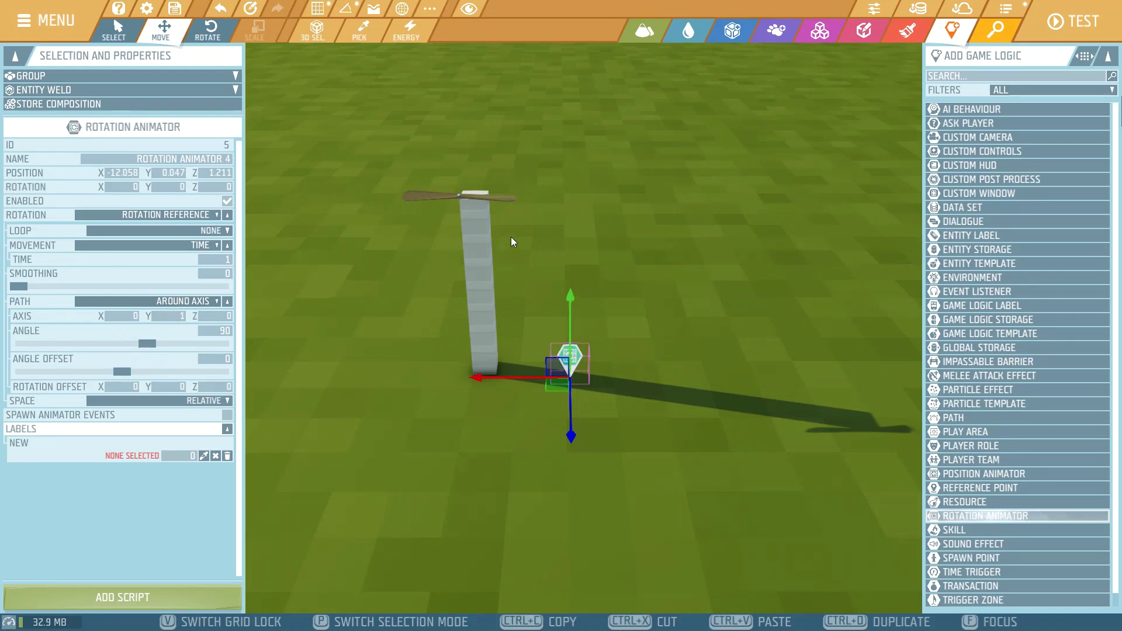
- Make the propeller on the pillar animated and assign the newly placed rotation animator to it
{"action": "left_click", "coordinate": [508, 200]}
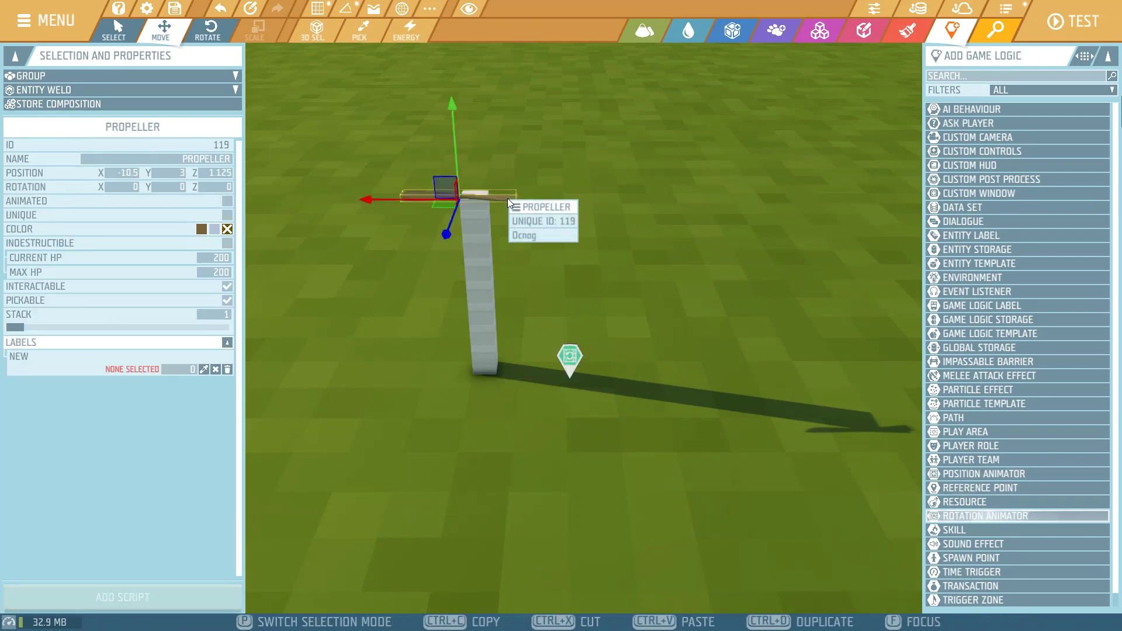
{"action": "left_click", "coordinate": [227, 202]}
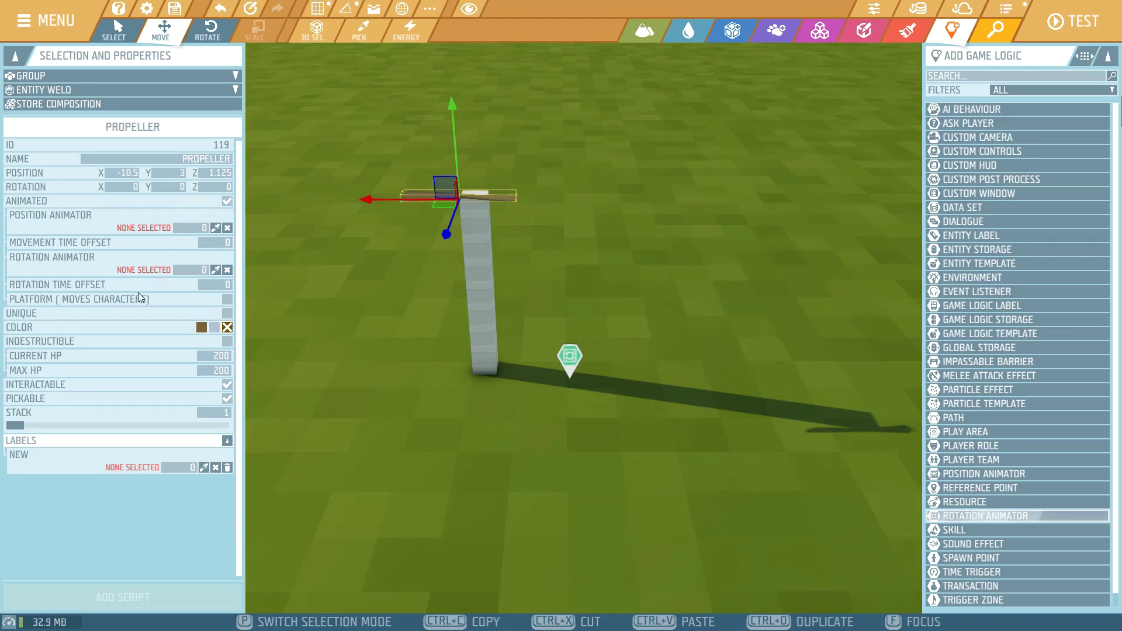
{"action": "left_click", "coordinate": [216, 269]}
{"action": "left_click", "coordinate": [570, 357]}
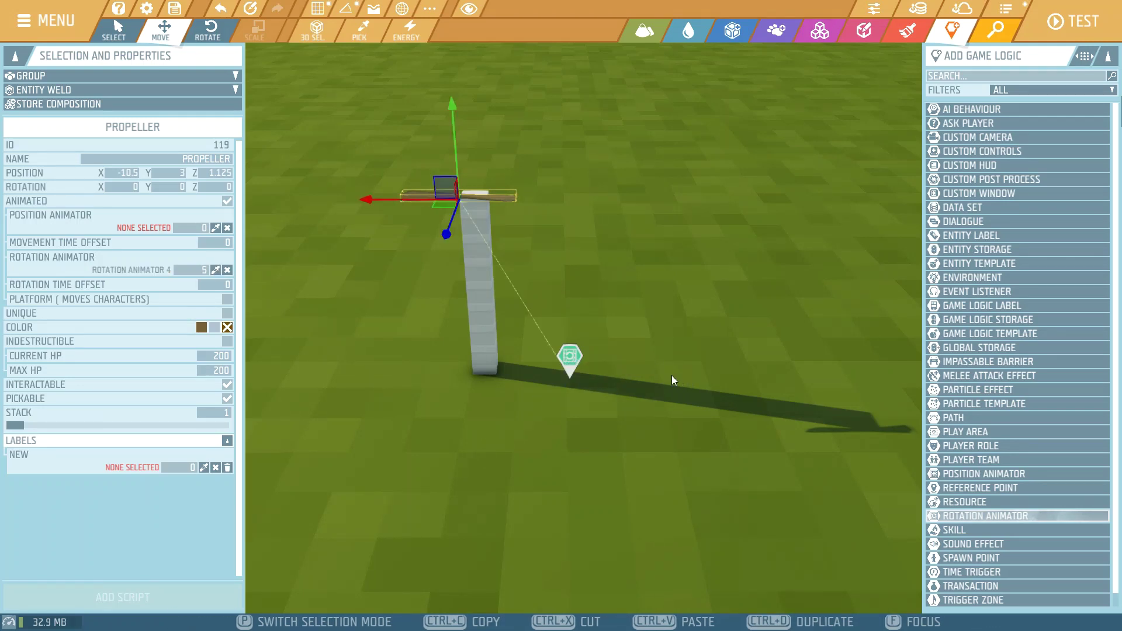
- Set the new rotation animator's loop to Repeat and keep its movement based on Time
{"action": "left_click", "coordinate": [575, 358]}
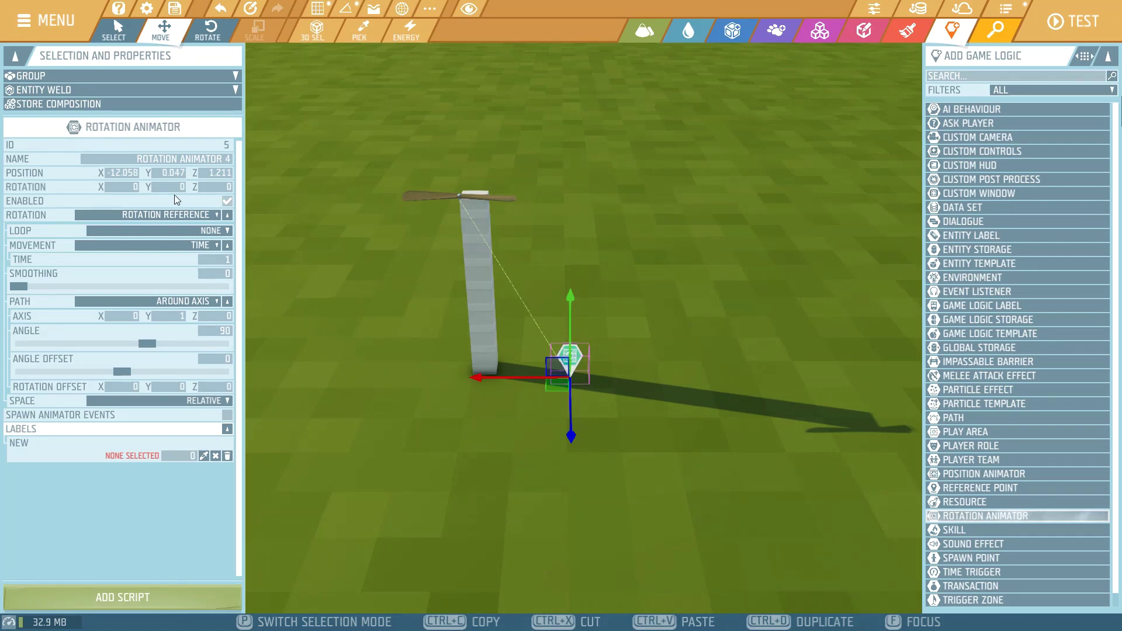
{"action": "left_click", "coordinate": [213, 231]}
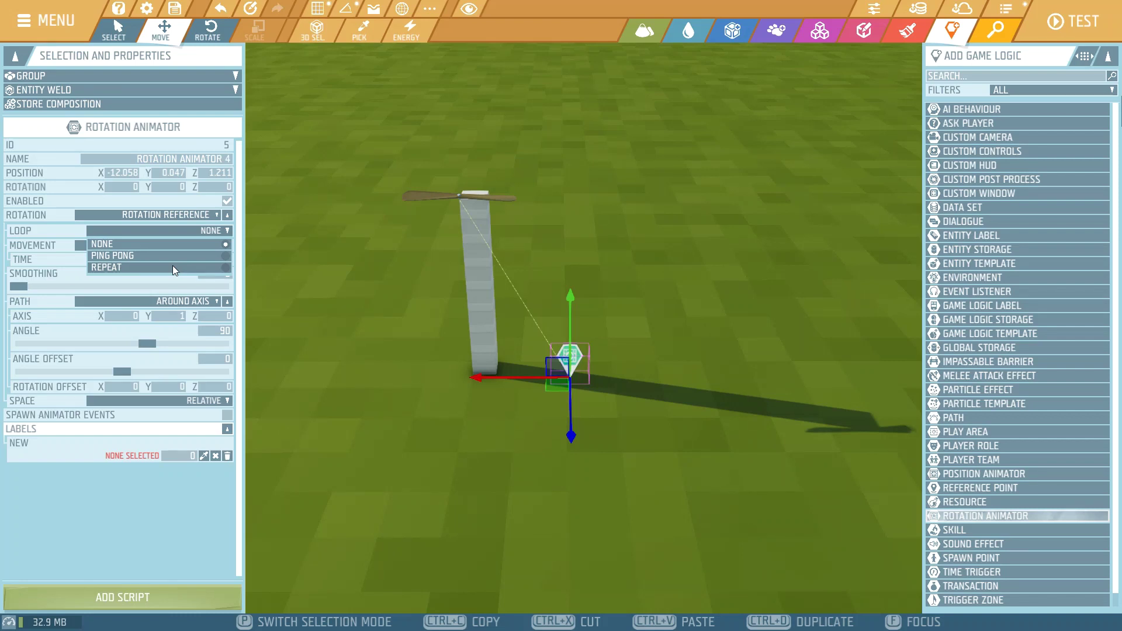
{"action": "left_click", "coordinate": [173, 267]}
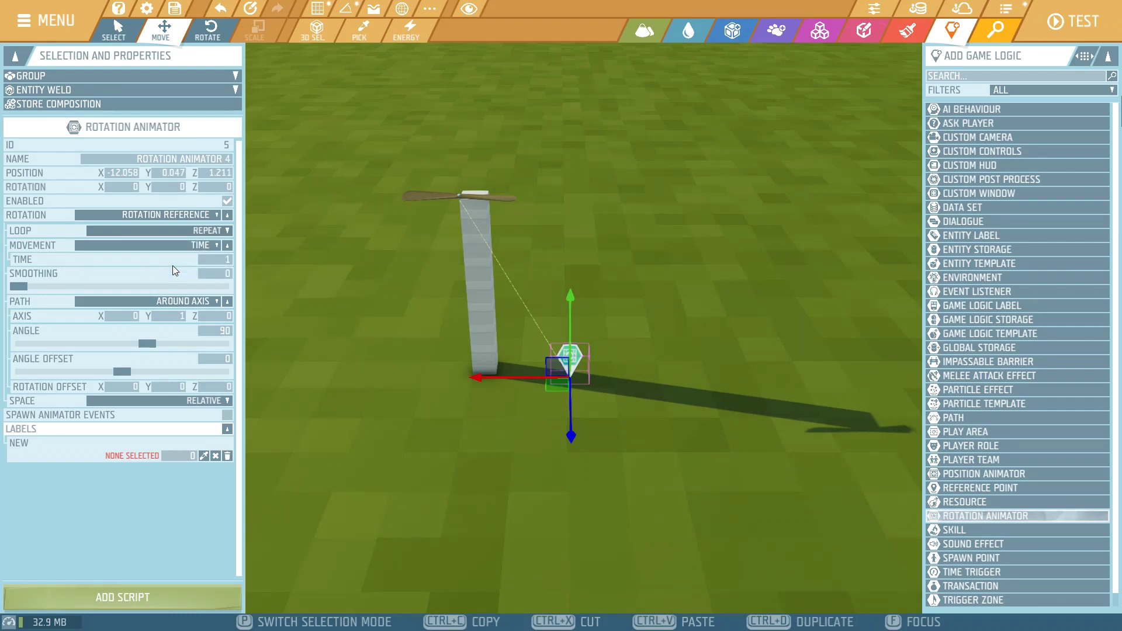
{"action": "left_click", "coordinate": [203, 245]}
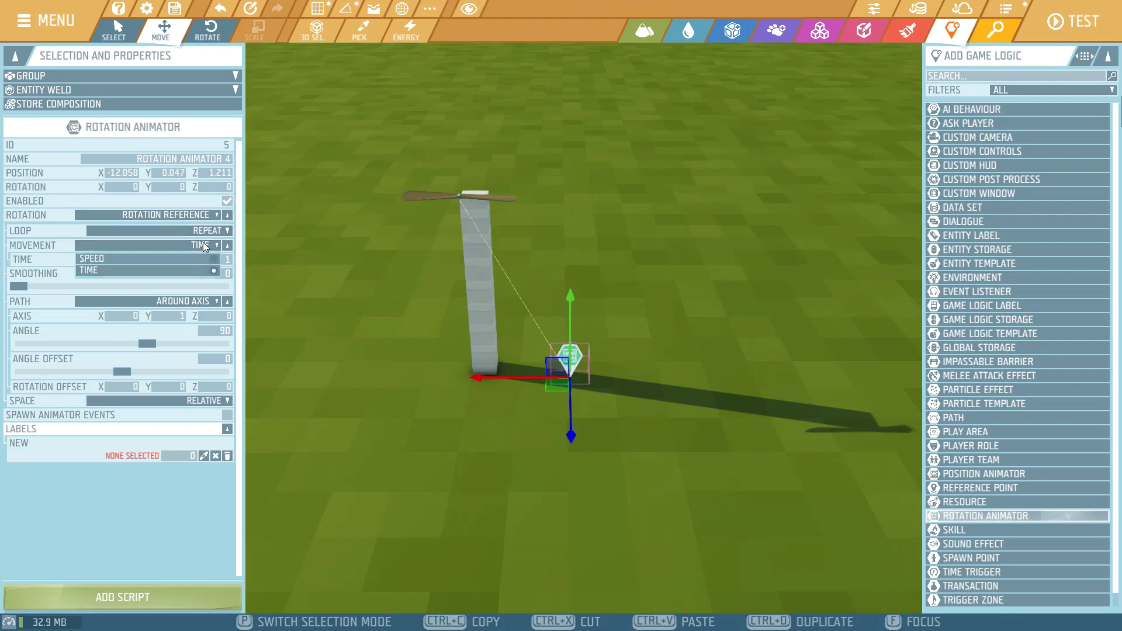
{"action": "left_click", "coordinate": [168, 251]}
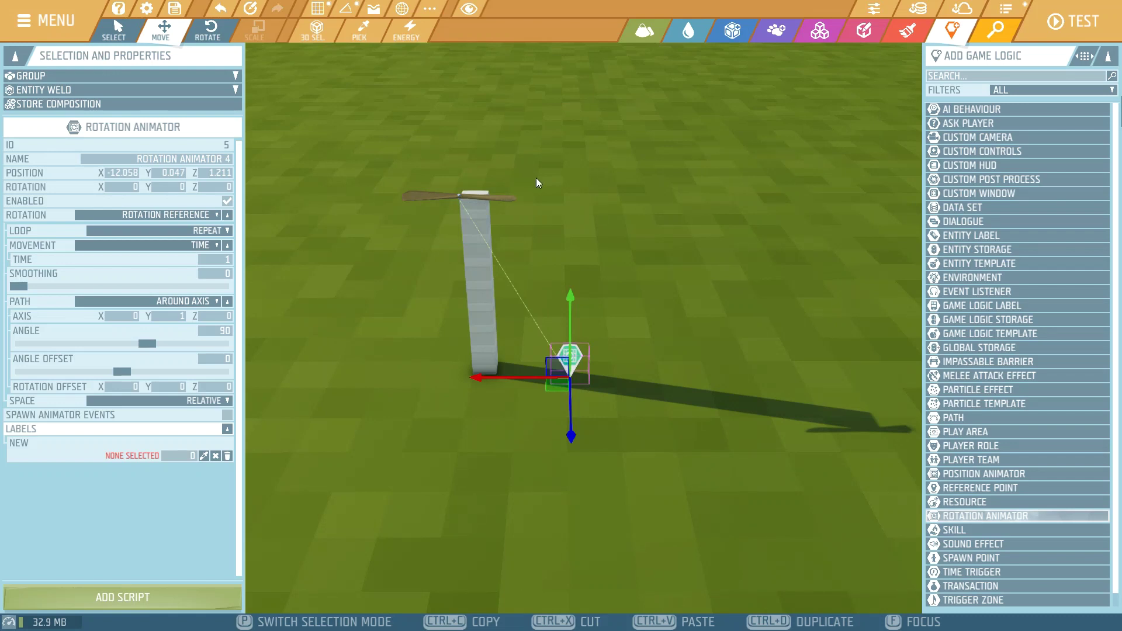
- Set the animator's rotation angle to 360 and keep its space as Relative
{"action": "left_click_drag", "start_coordinate": [145, 344], "coordinate": [306, 342]}
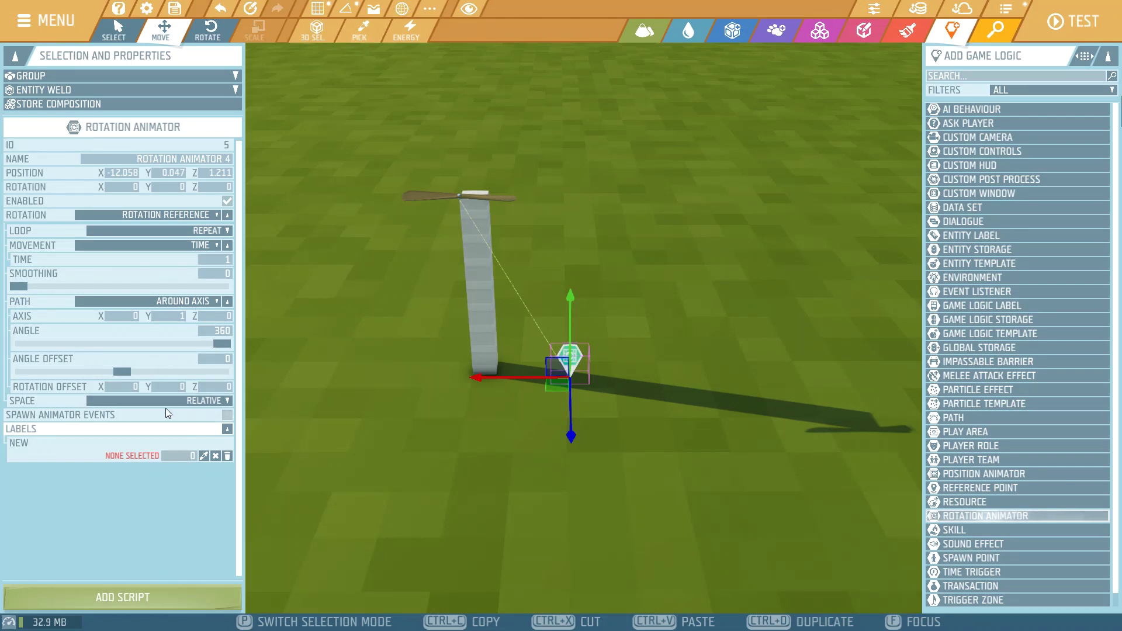
{"action": "left_click", "coordinate": [199, 400]}
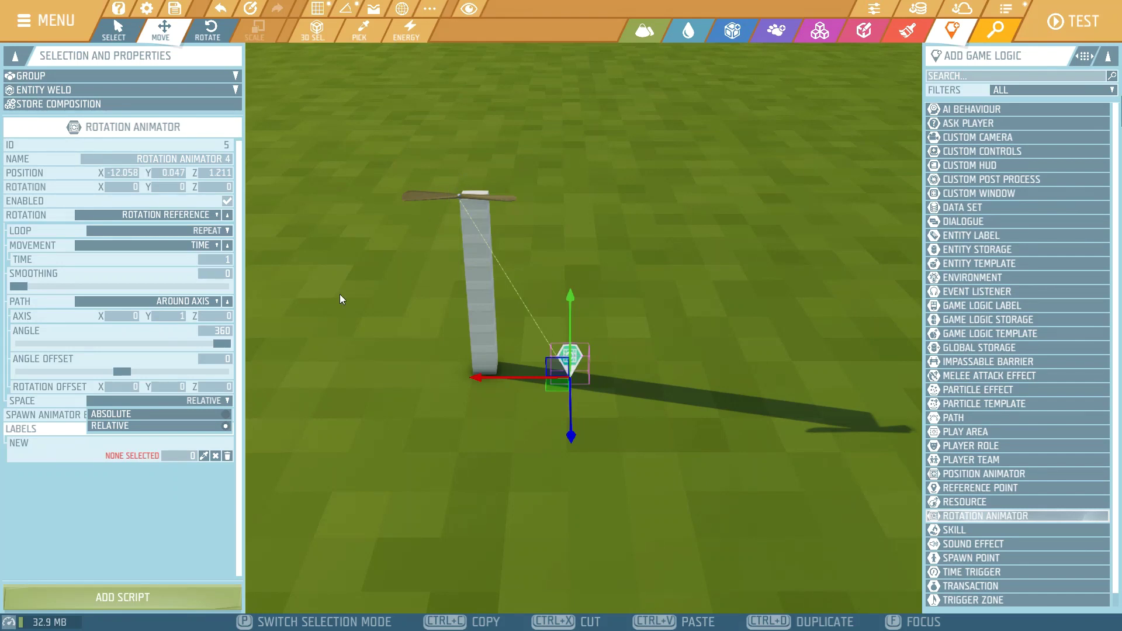
{"action": "left_click", "coordinate": [138, 426]}
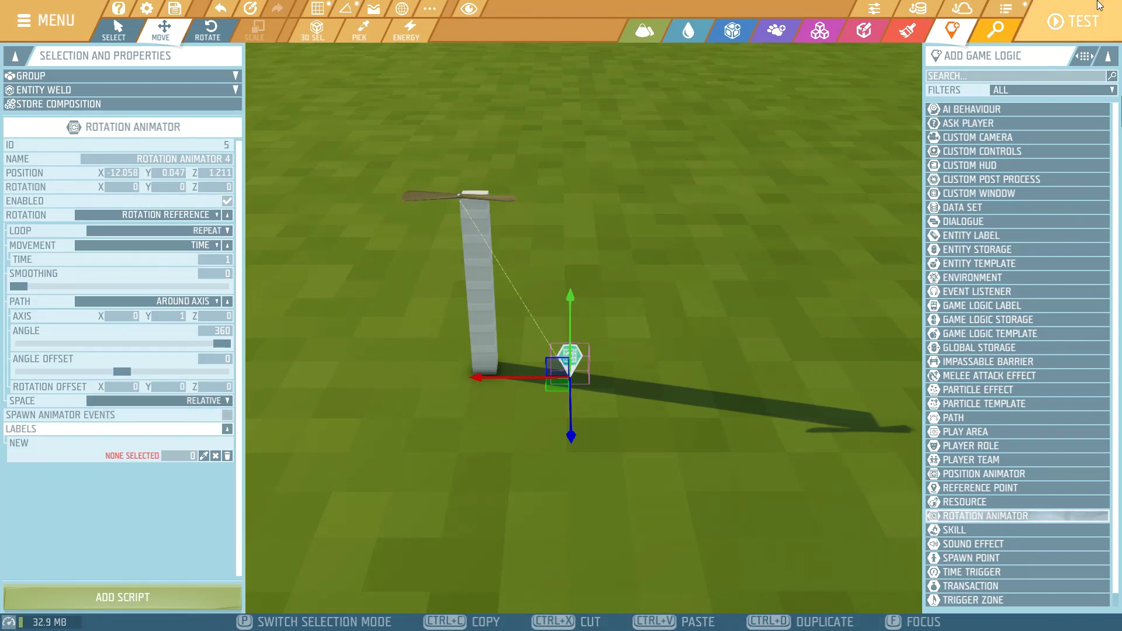
- Preview the propeller's rotation with the animator test, and end the preview
{"action": "left_click", "coordinate": [1068, 26]}
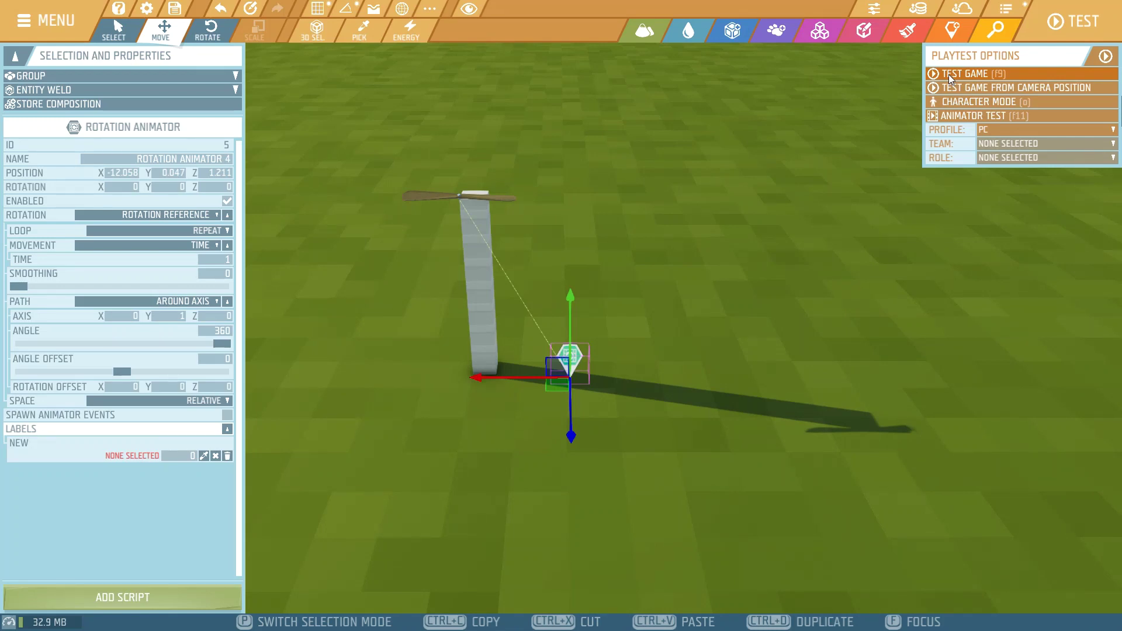
{"action": "left_click", "coordinate": [947, 115]}
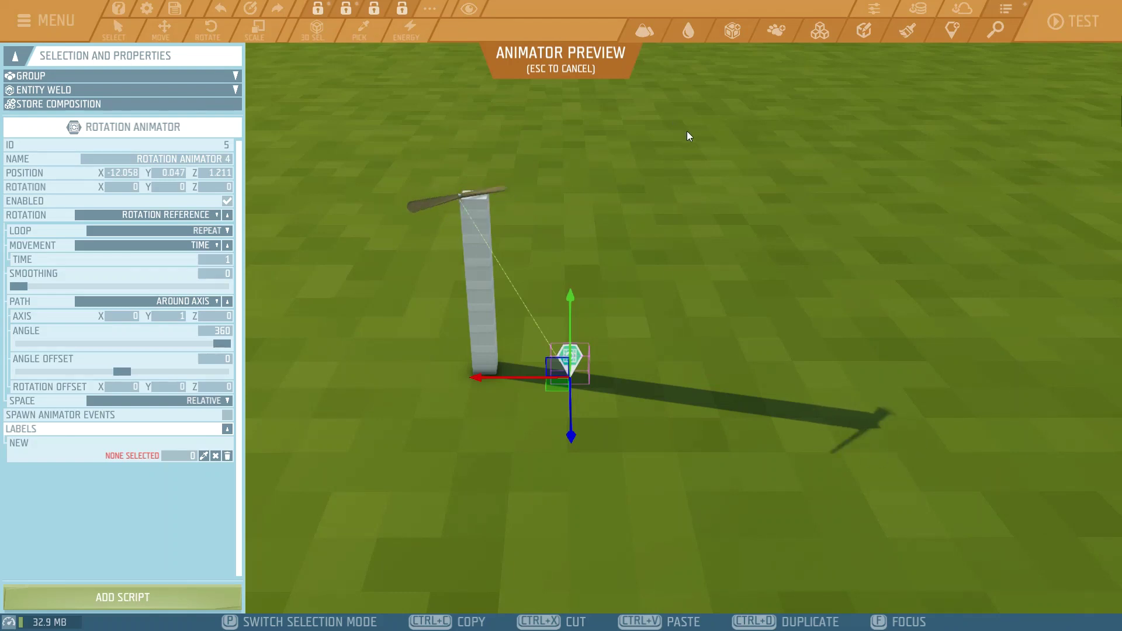
{"action": "key", "text": "Escape"}
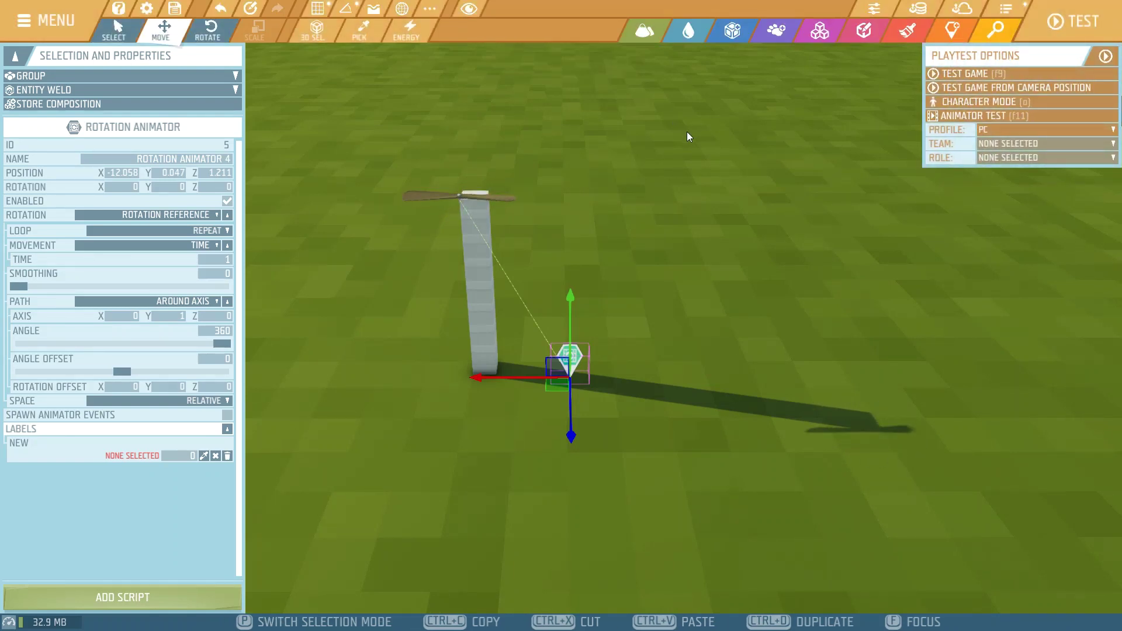
- Examine the axis settings of the example propellers' rotation animators on the horizontal and upright pillars, comparing them with the XYZ axis model
{"action": "key", "text": "d"}
{"action": "key", "text": "s"}
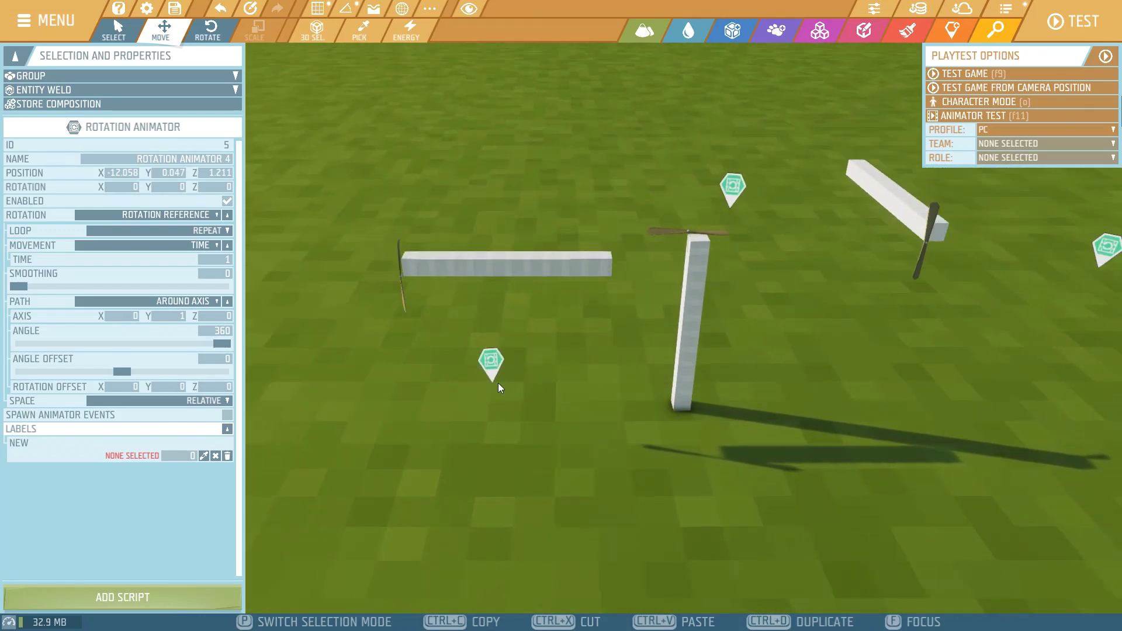
{"action": "left_click", "coordinate": [493, 368]}
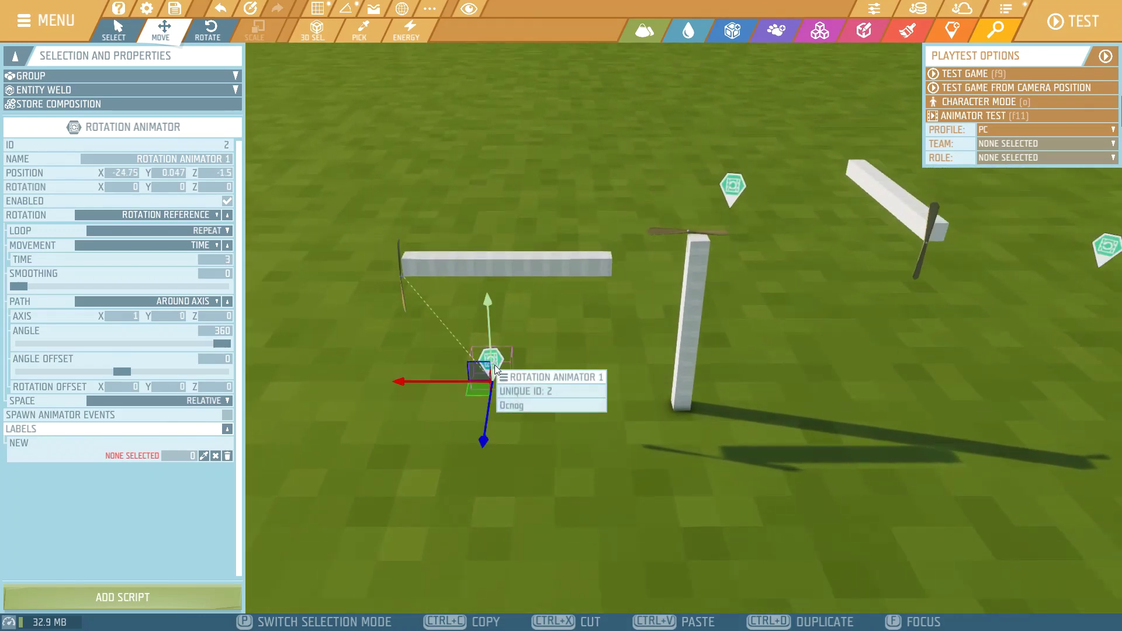
{"action": "left_click", "coordinate": [124, 317]}
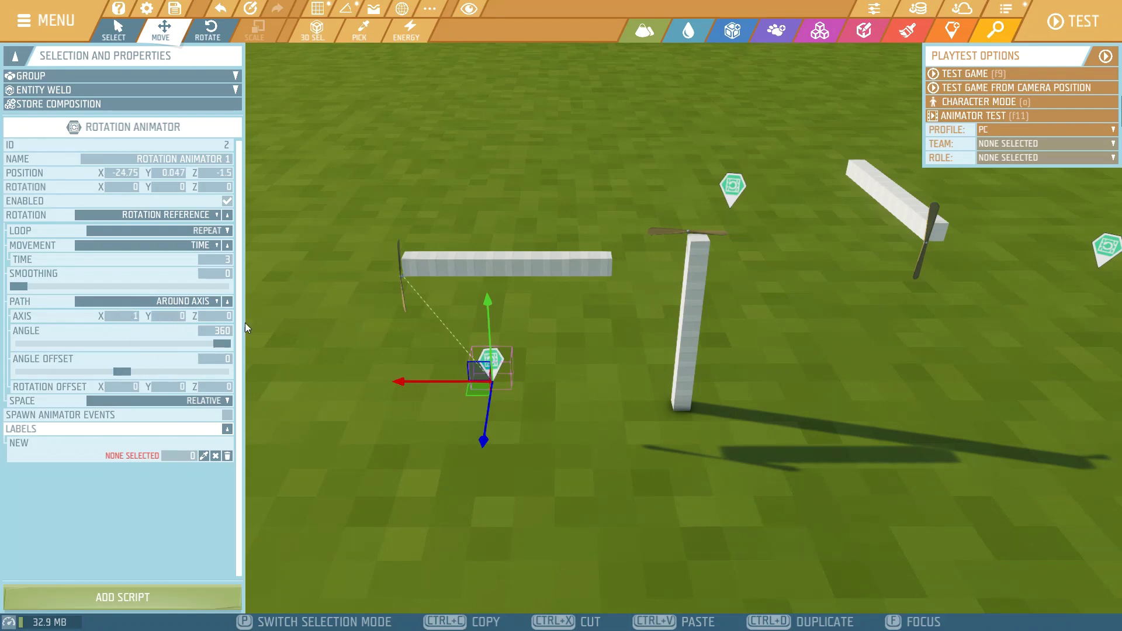
{"action": "left_click", "coordinate": [402, 302]}
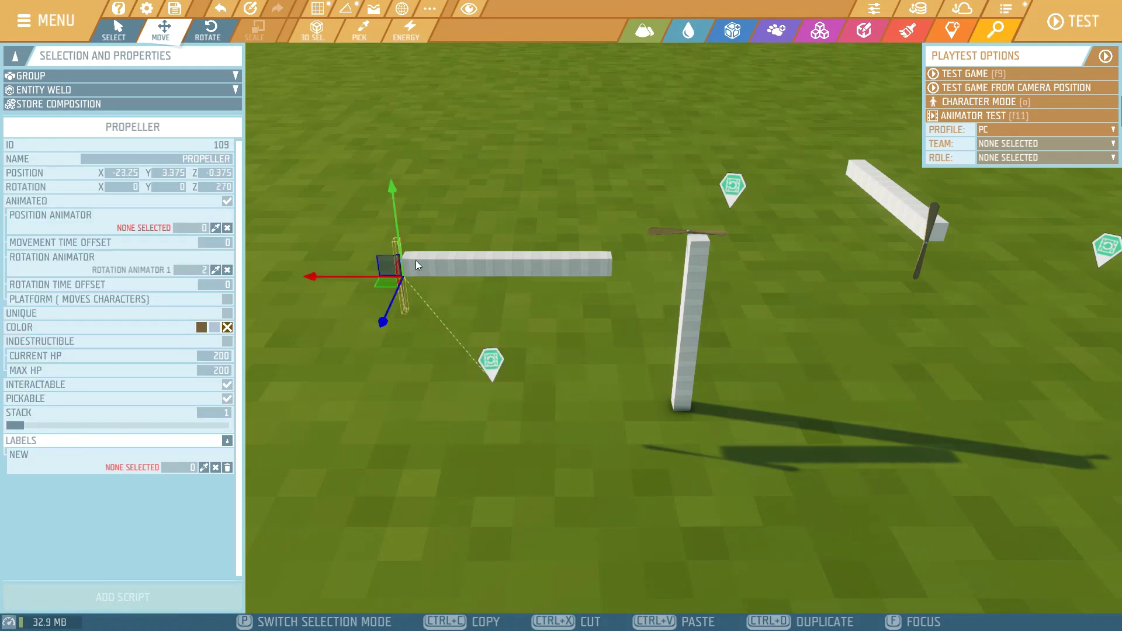
{"action": "key", "text": "a"}
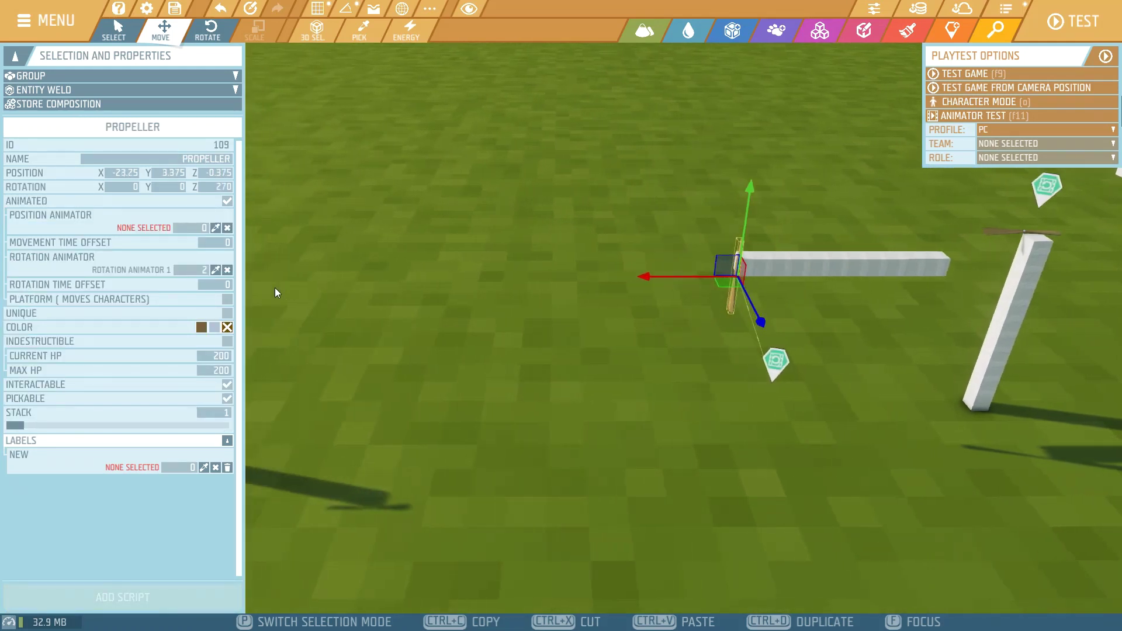
{"action": "key", "text": "a"}
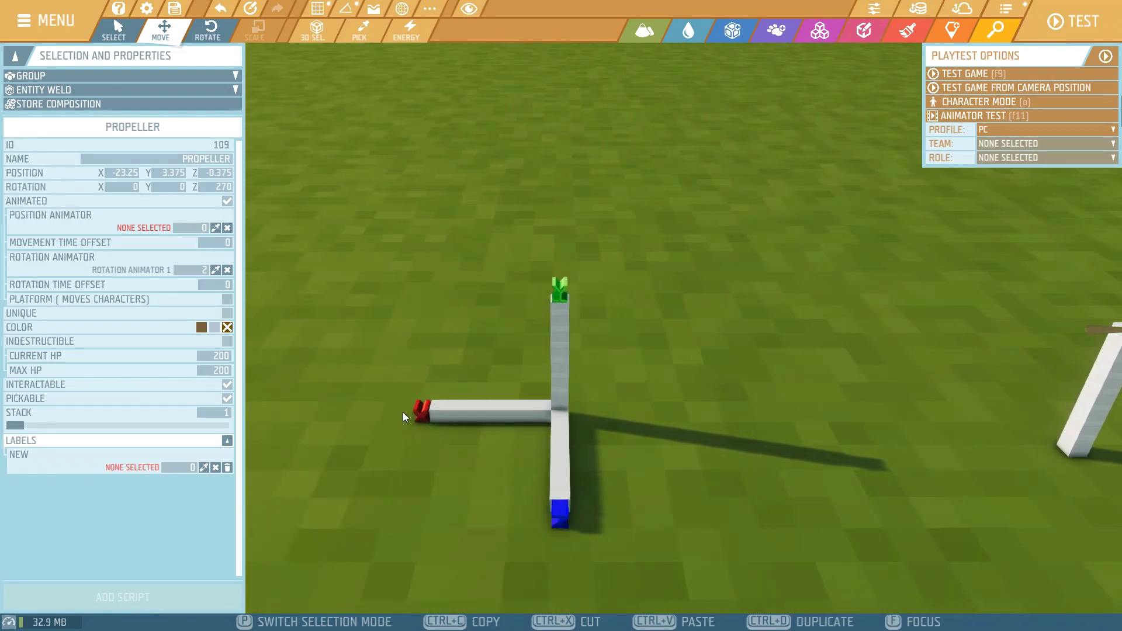
{"action": "key", "text": "d"}
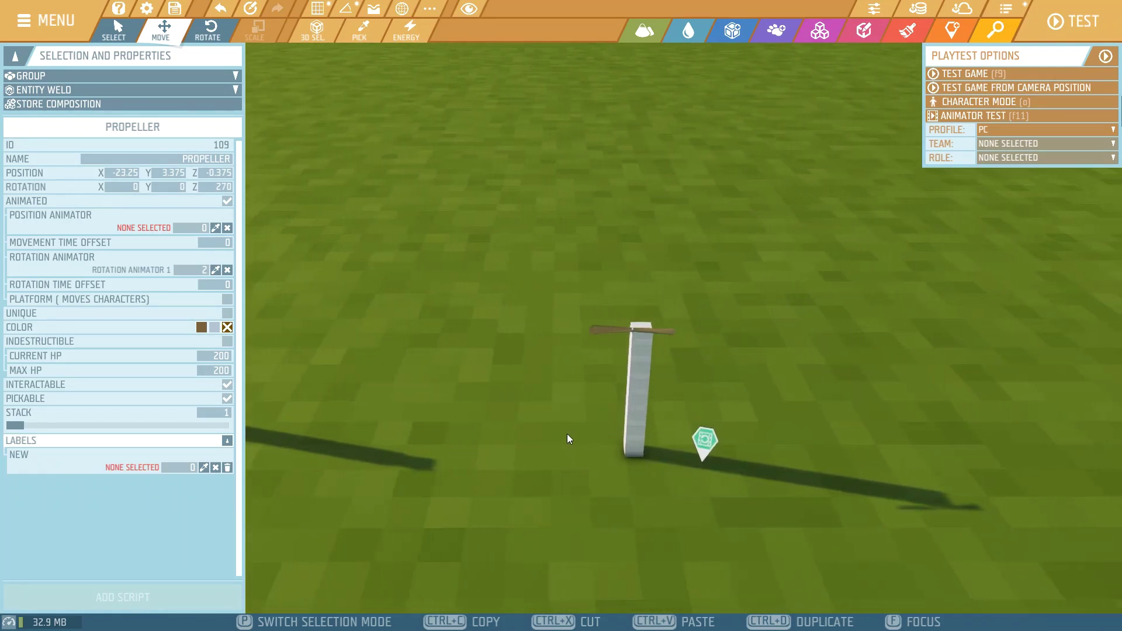
{"action": "key", "text": "d"}
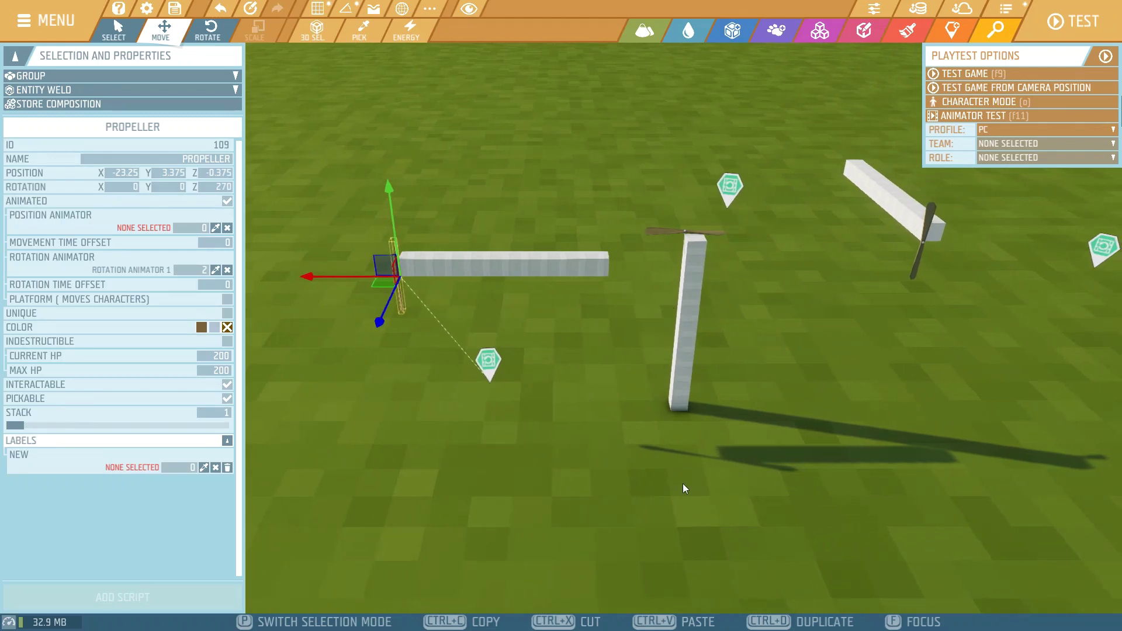
{"action": "left_click", "coordinate": [730, 194]}
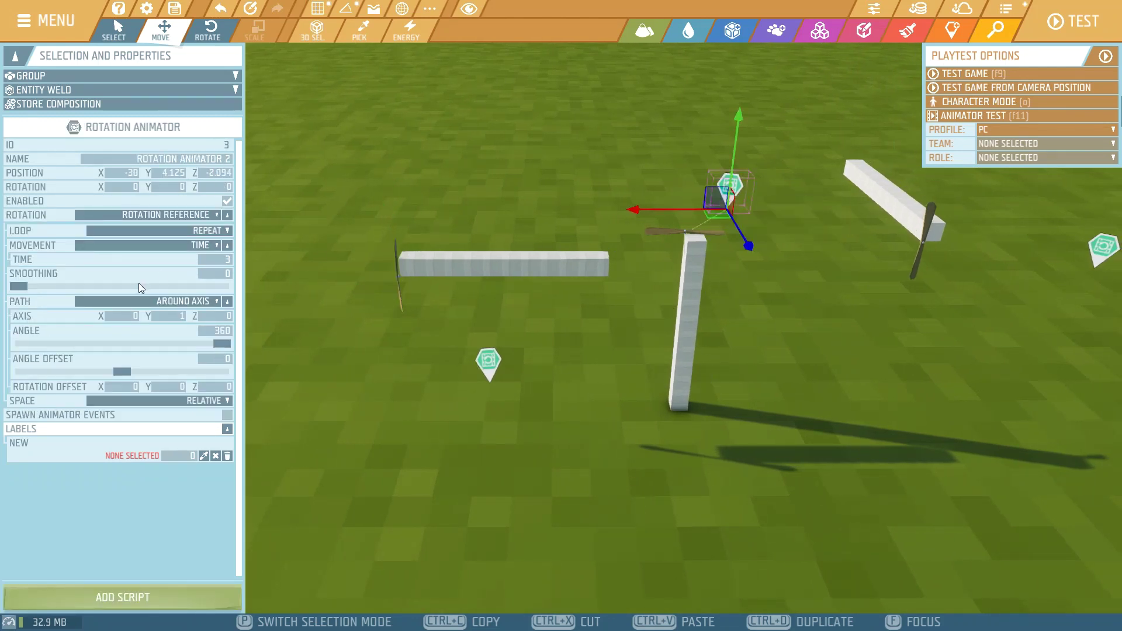
- Examine the axis setting of the third example propeller's rotation animator, and preview all three propellers with the animator test
{"action": "key", "text": "d"}
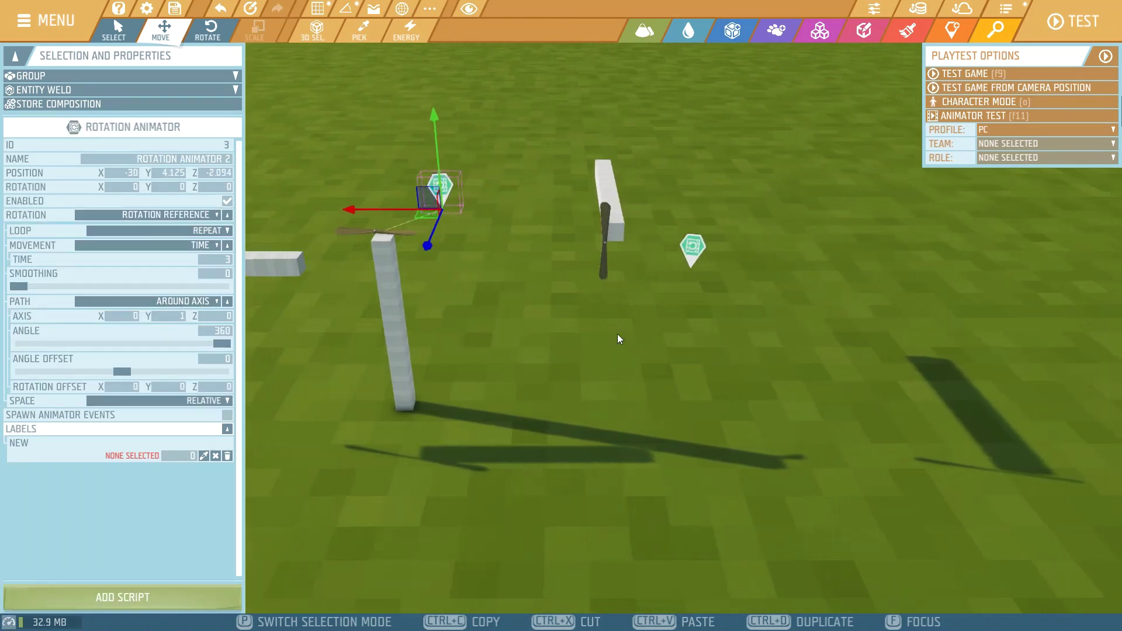
{"action": "left_click", "coordinate": [515, 251]}
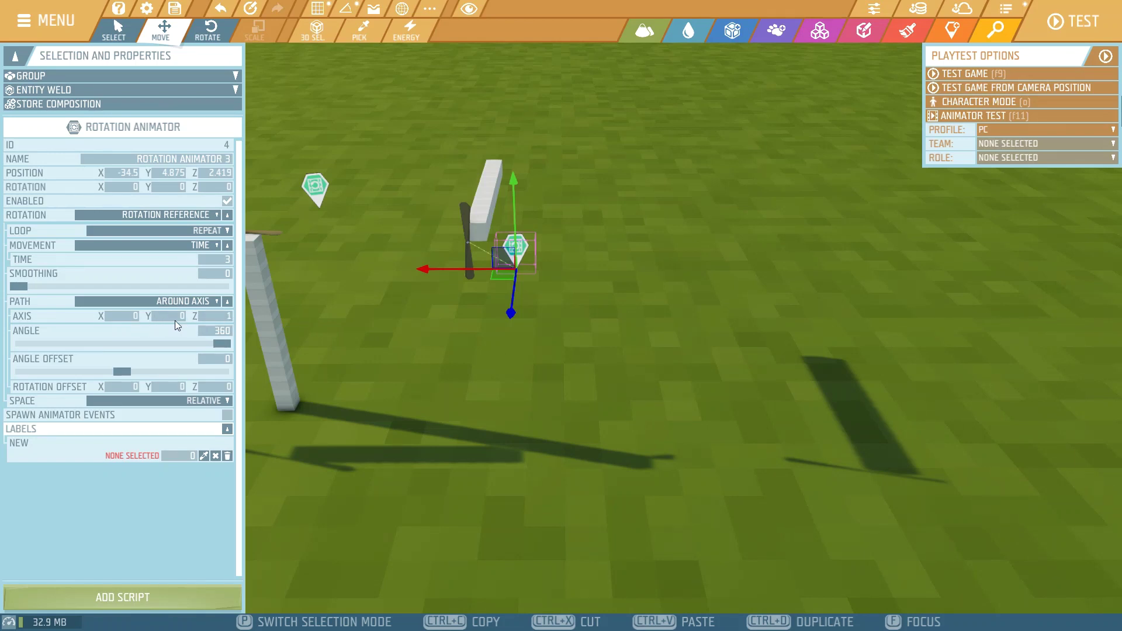
{"action": "key", "text": "a"}
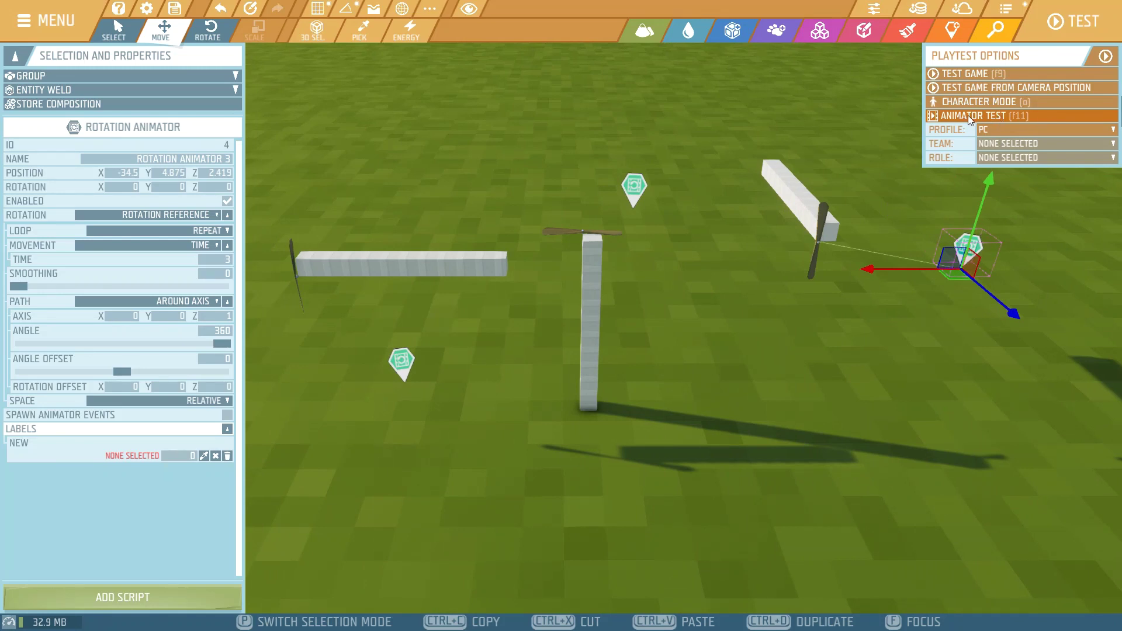
{"action": "left_click", "coordinate": [968, 115]}
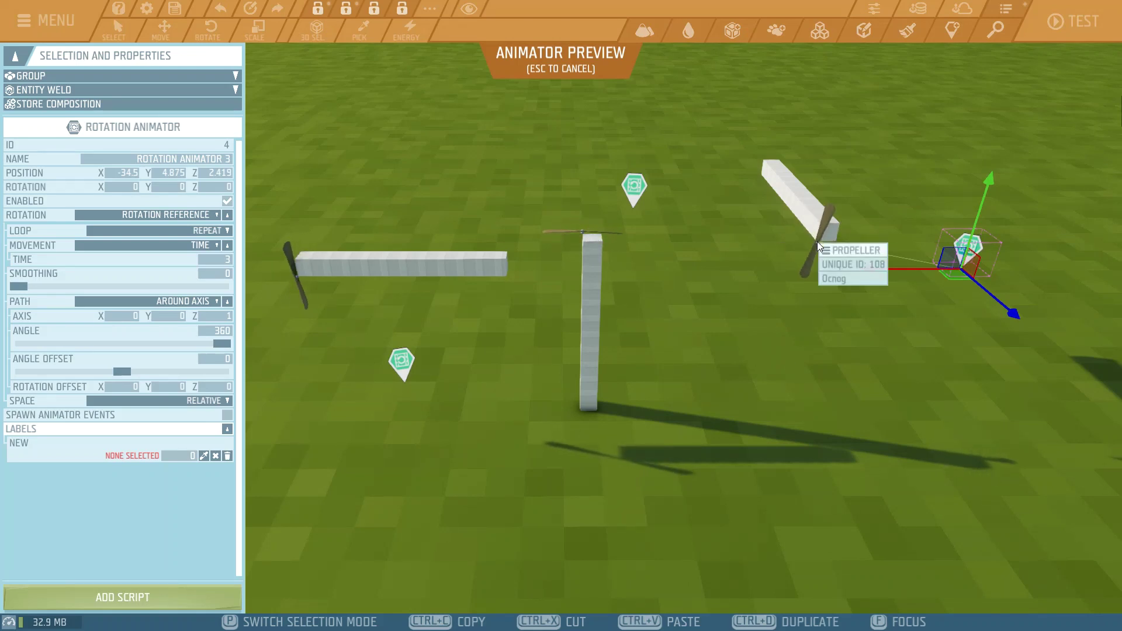
{"action": "key", "text": "Escape"}
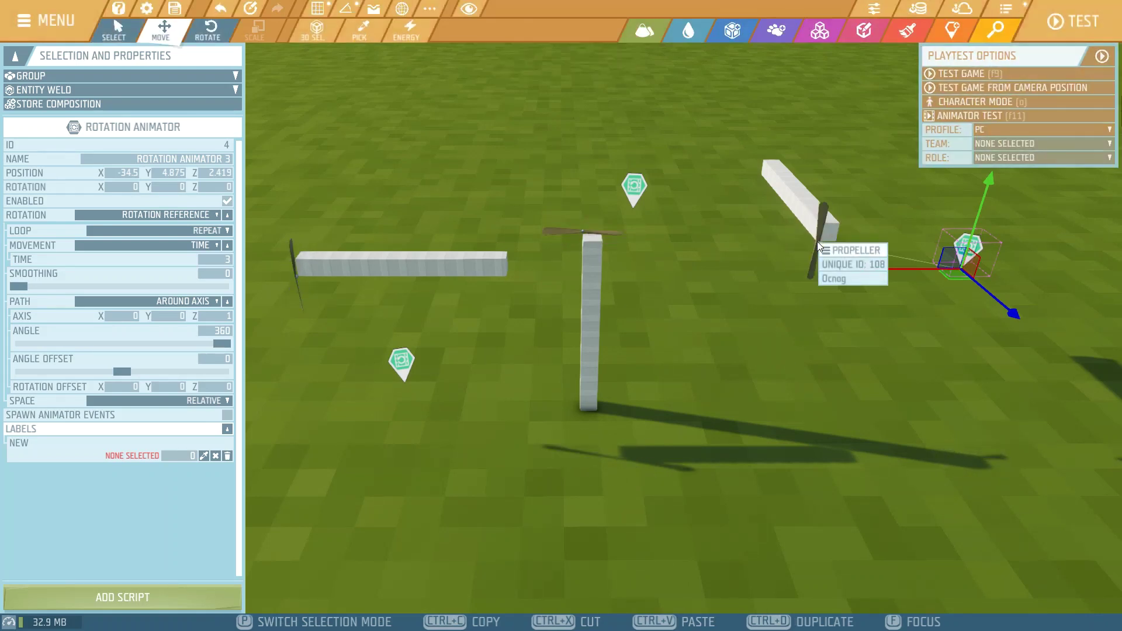
- Turn off Animated for the propeller driven by Rotation Animator 3 and convert that single propeller into an entity weld
{"action": "left_click", "coordinate": [819, 246]}
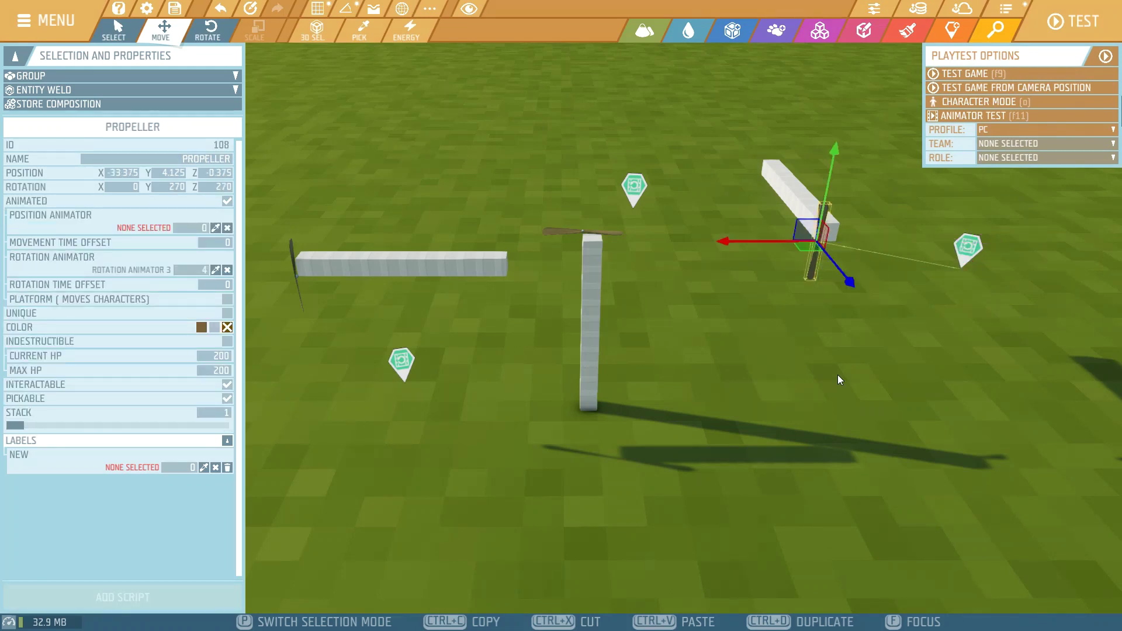
{"action": "left_click", "coordinate": [46, 92]}
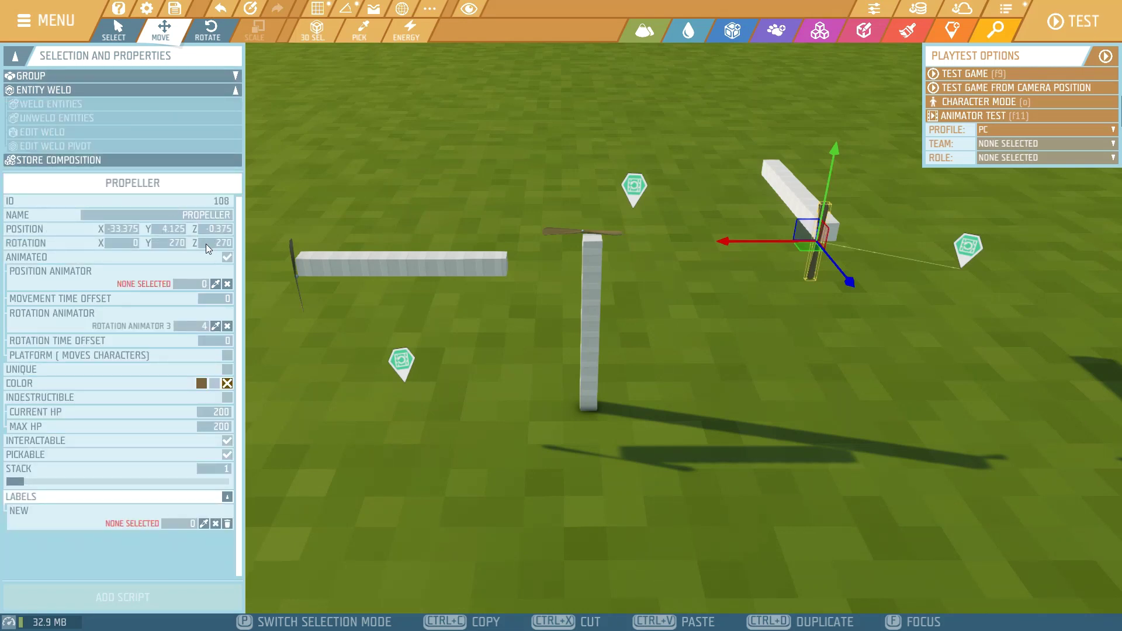
{"action": "left_click", "coordinate": [227, 258]}
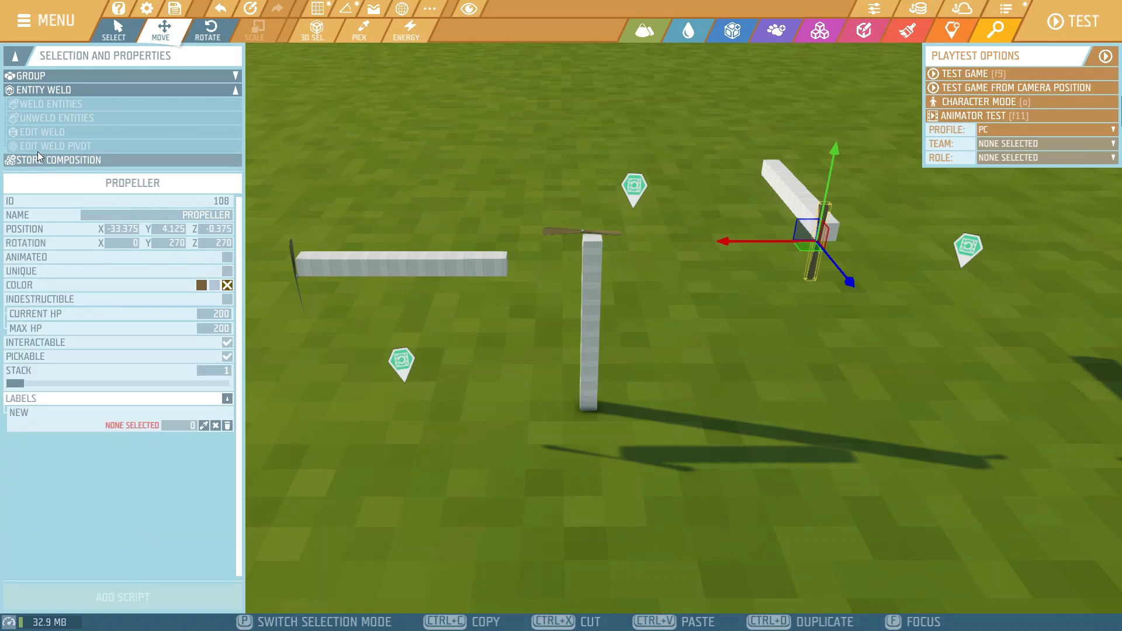
{"action": "left_click", "coordinate": [53, 76]}
{"action": "left_click", "coordinate": [835, 466]}
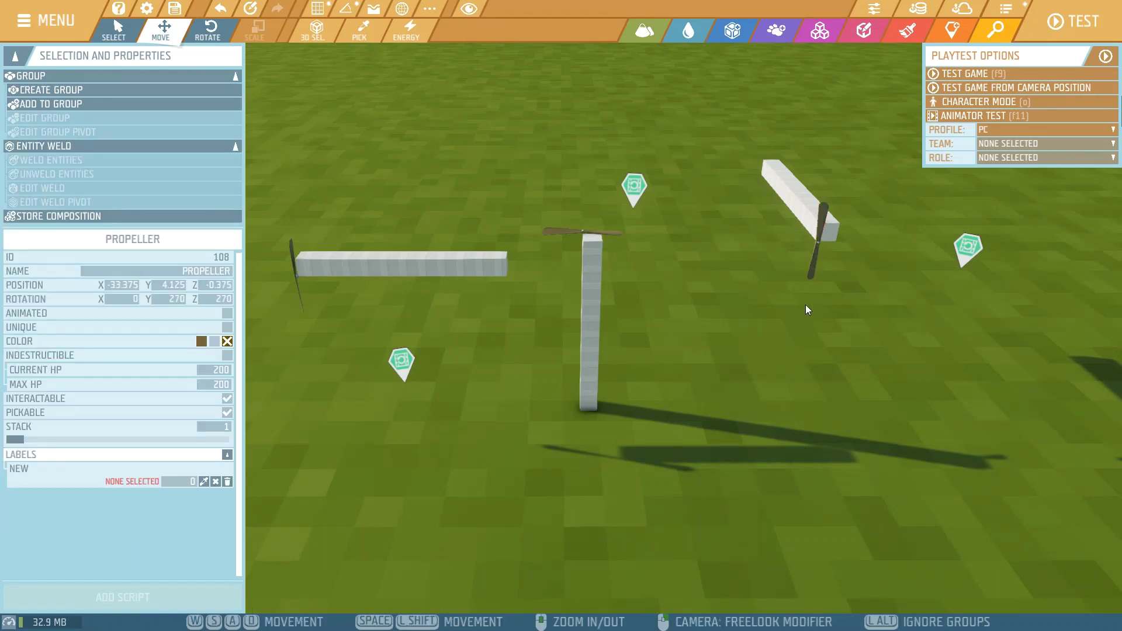
{"action": "left_click", "coordinate": [811, 273]}
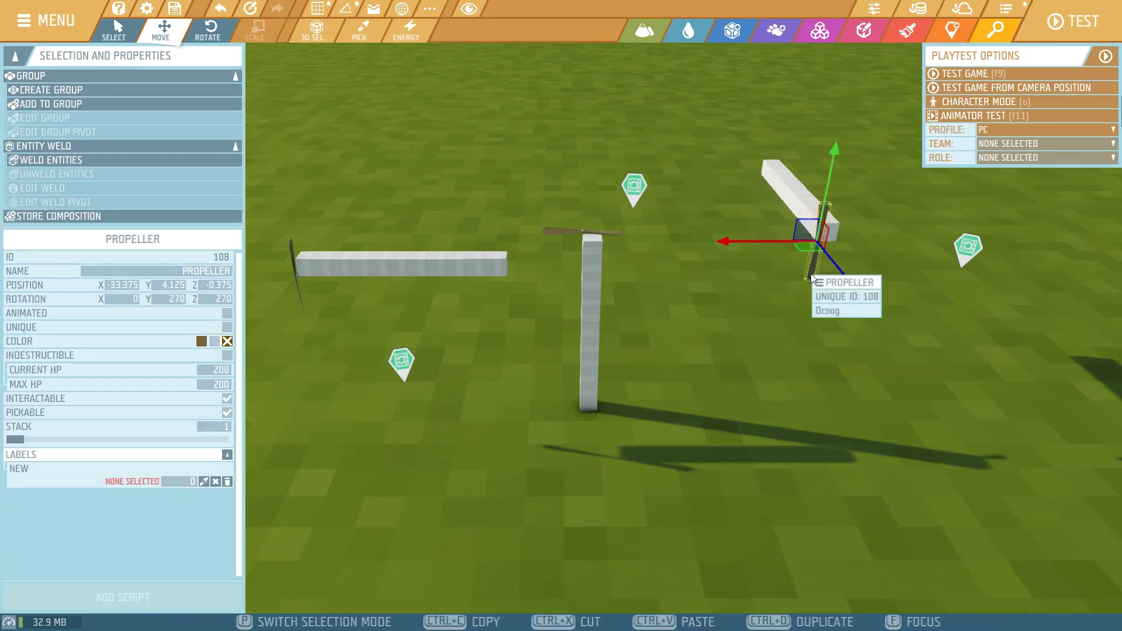
{"action": "left_click", "coordinate": [53, 159]}
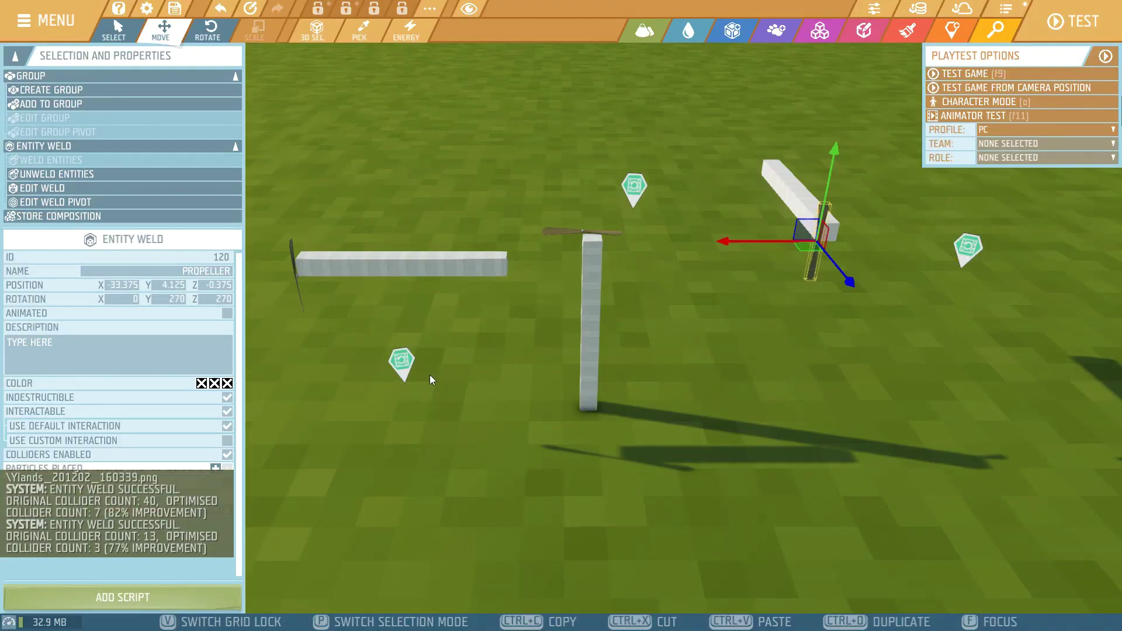
- Raise the welded propeller's pivot along the Y axis to its upper blade tip, at about Y 4.875
{"action": "left_click", "coordinate": [69, 204]}
{"action": "left_click_drag", "start_coordinate": [833, 173], "coordinate": [837, 128]}
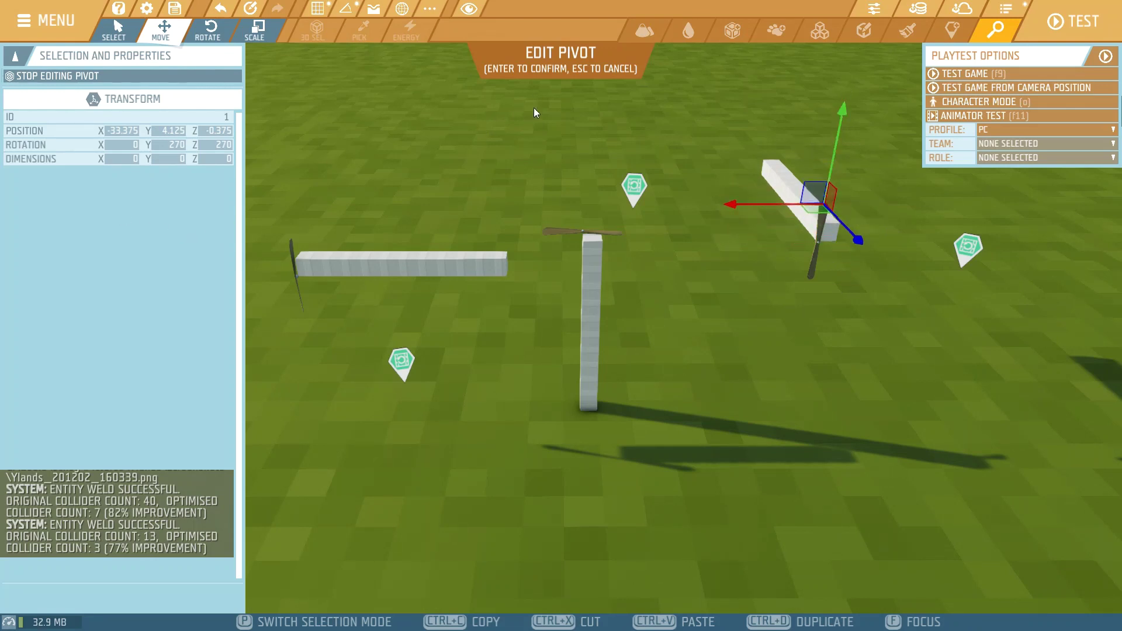
{"action": "key", "text": "Return"}
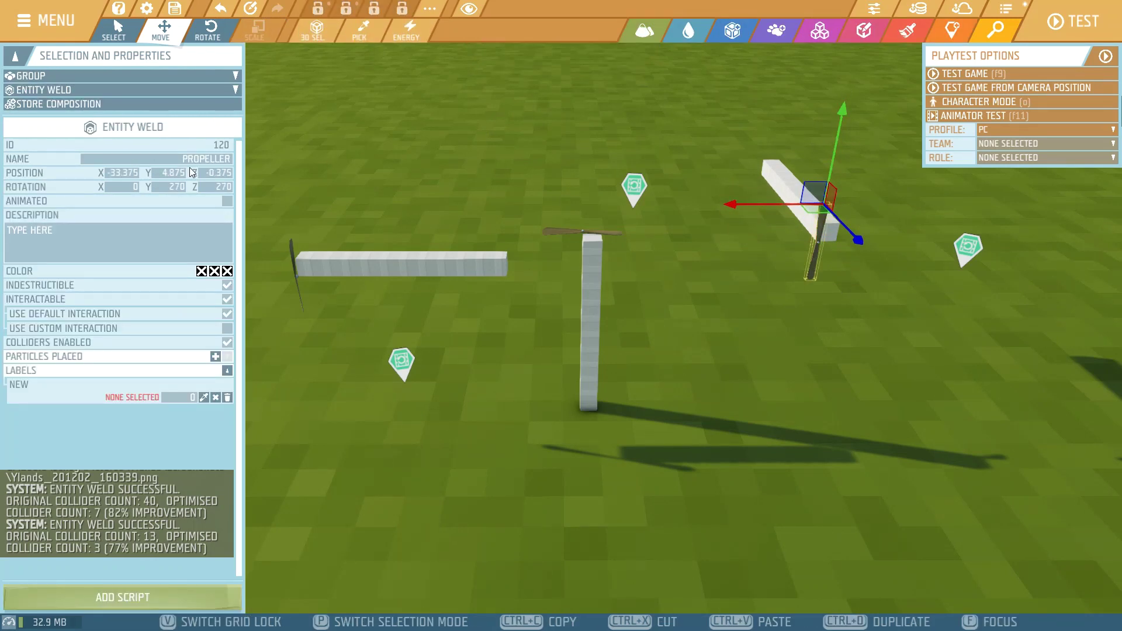
- Enable Animated on the welded propeller with Rotation Animator 3 as its rotation animator, and preview the off-centre rotation
{"action": "left_click", "coordinate": [227, 201]}
{"action": "left_click", "coordinate": [215, 270]}
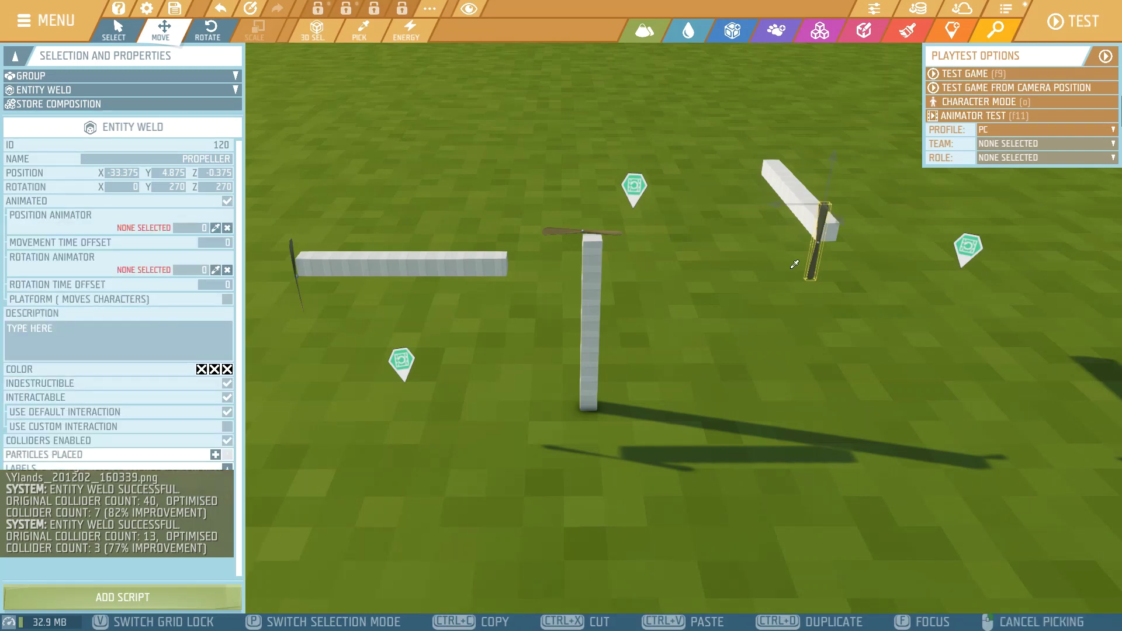
{"action": "left_click", "coordinate": [968, 249]}
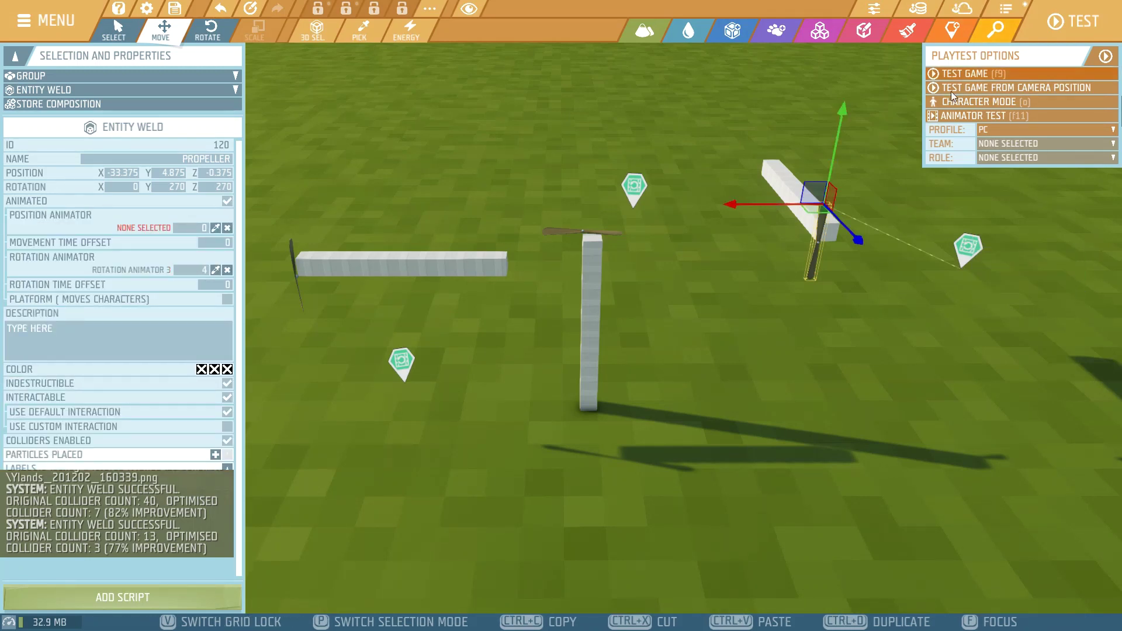
{"action": "left_click", "coordinate": [943, 117]}
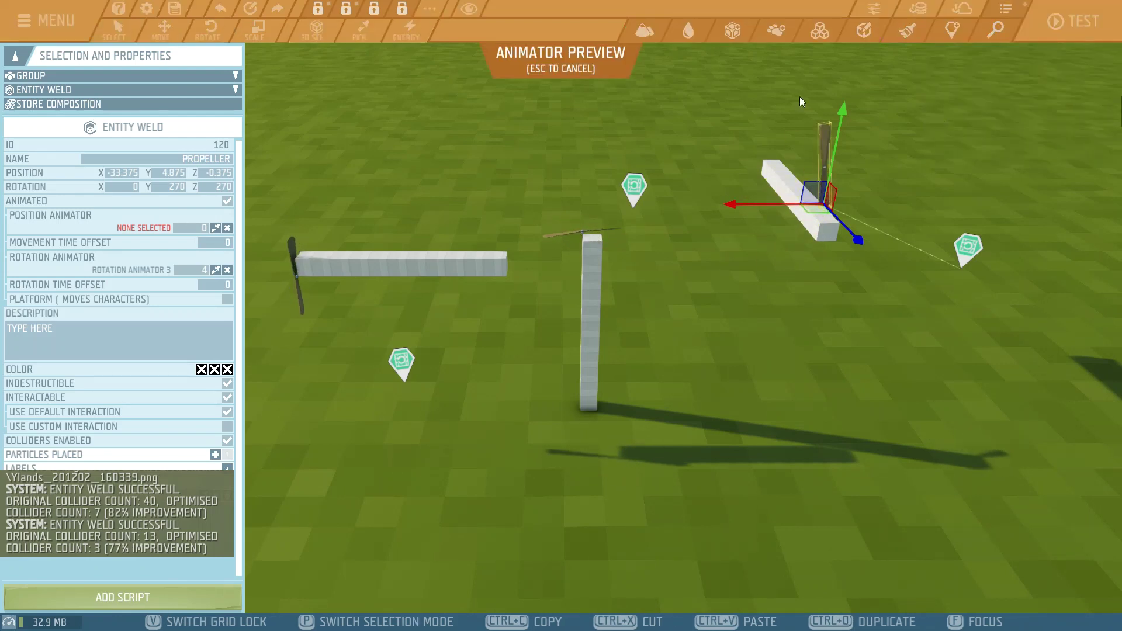